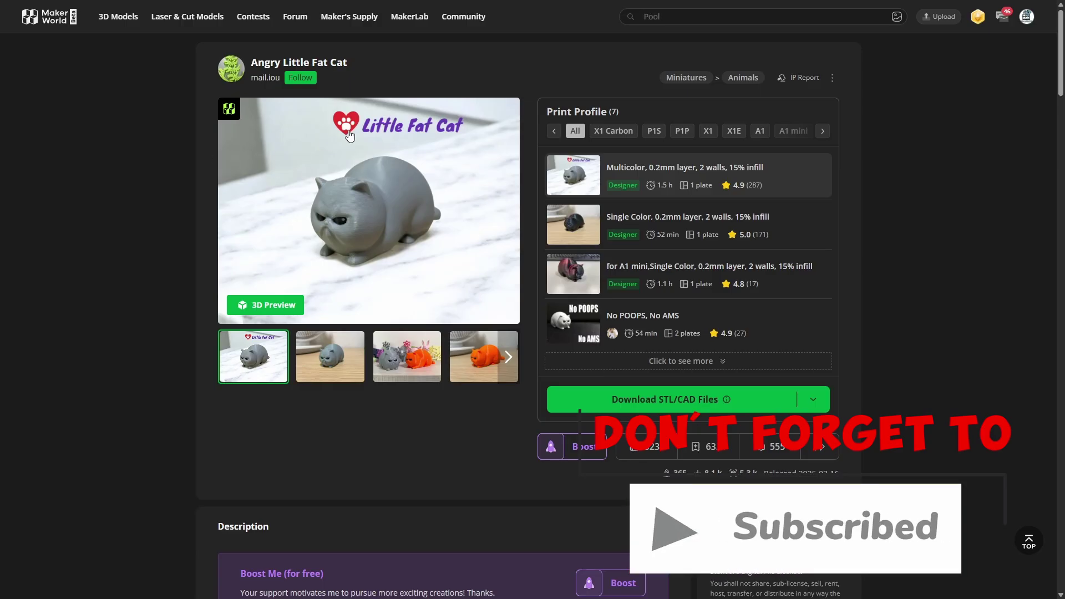
Step: Switch to ChatGPT and review the chat's cat reference picture, prompts, and the layered and smoothed grey fox images
mouse_move(268, 83)
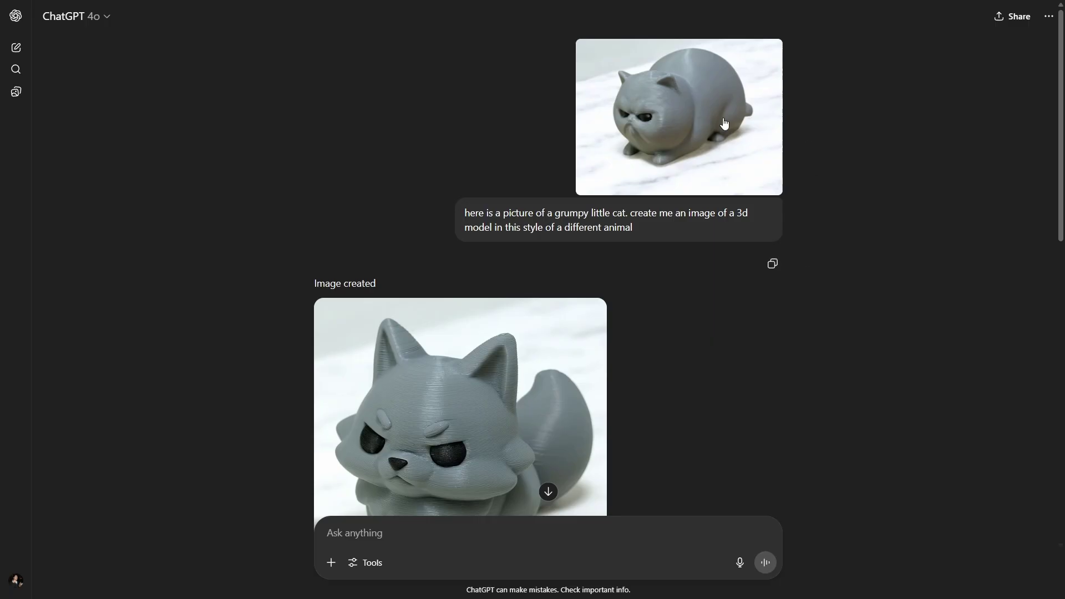
click(331, 564)
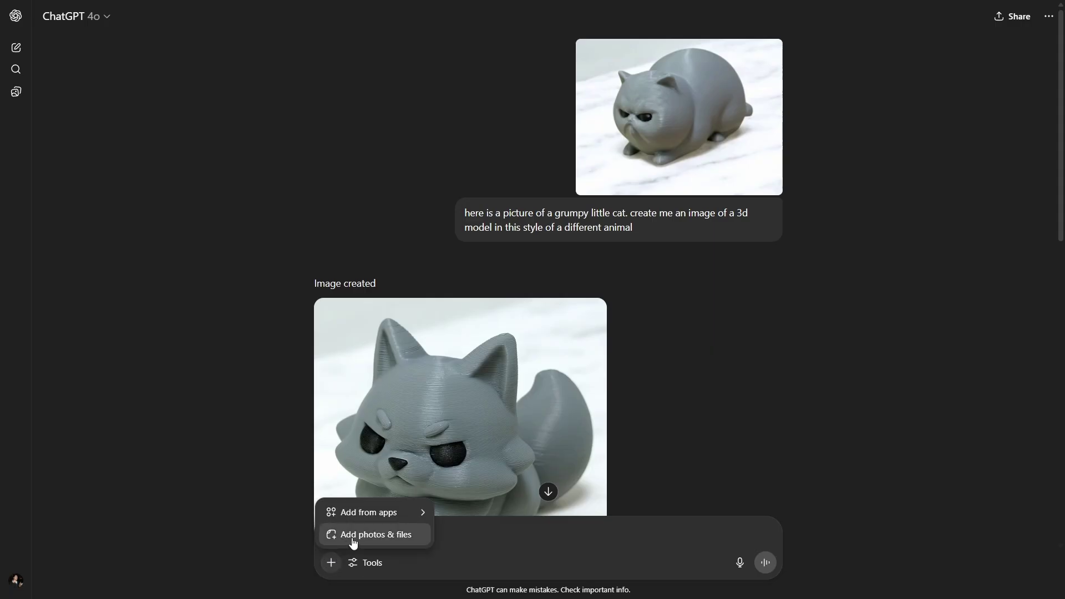
click(888, 230)
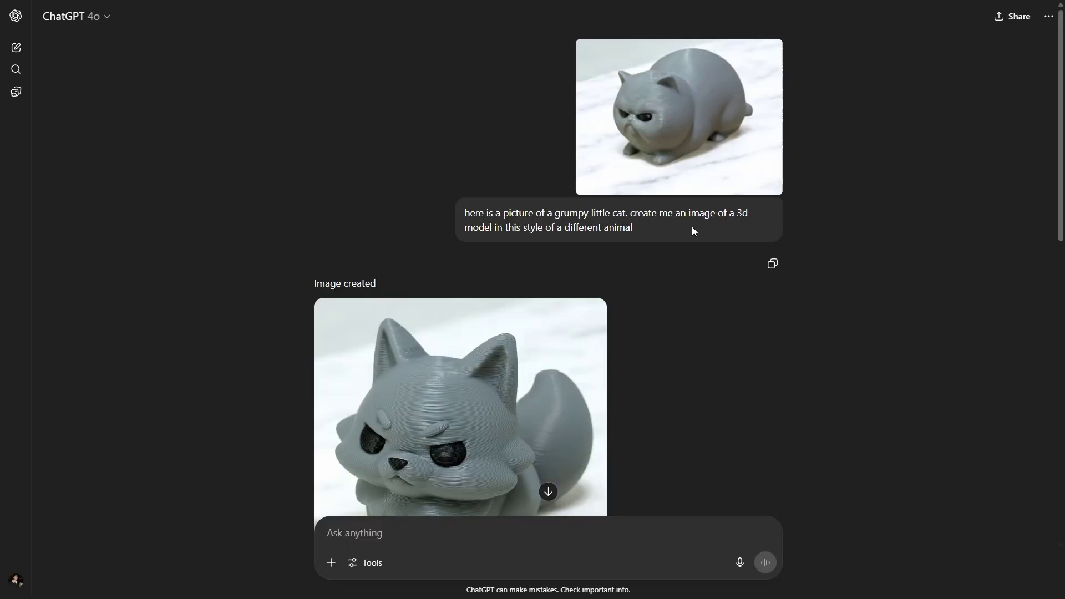
scroll(679, 236, down, 2)
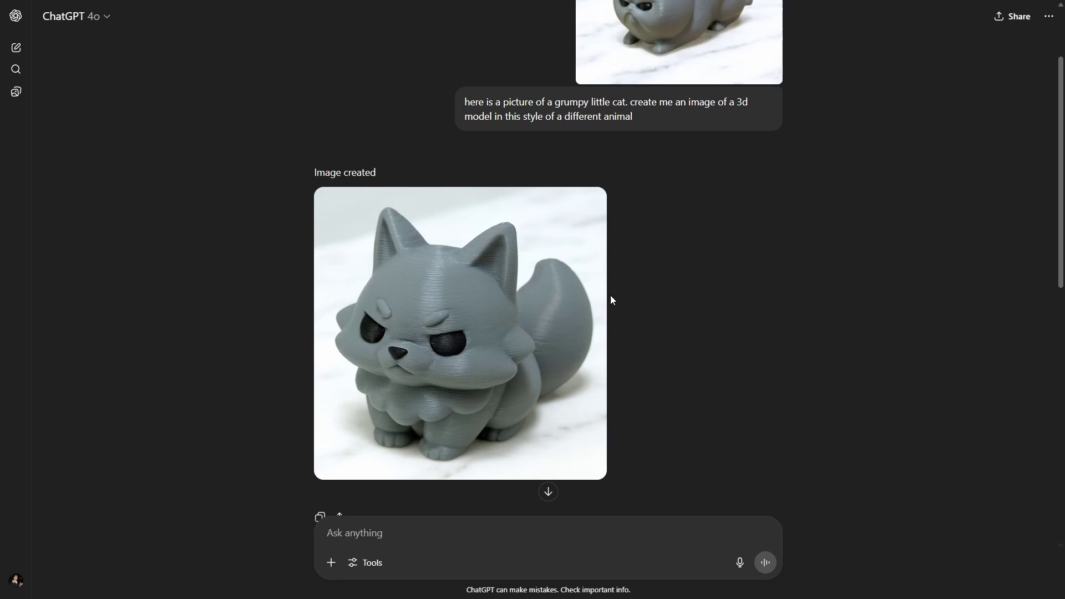
scroll(632, 152, up, 1)
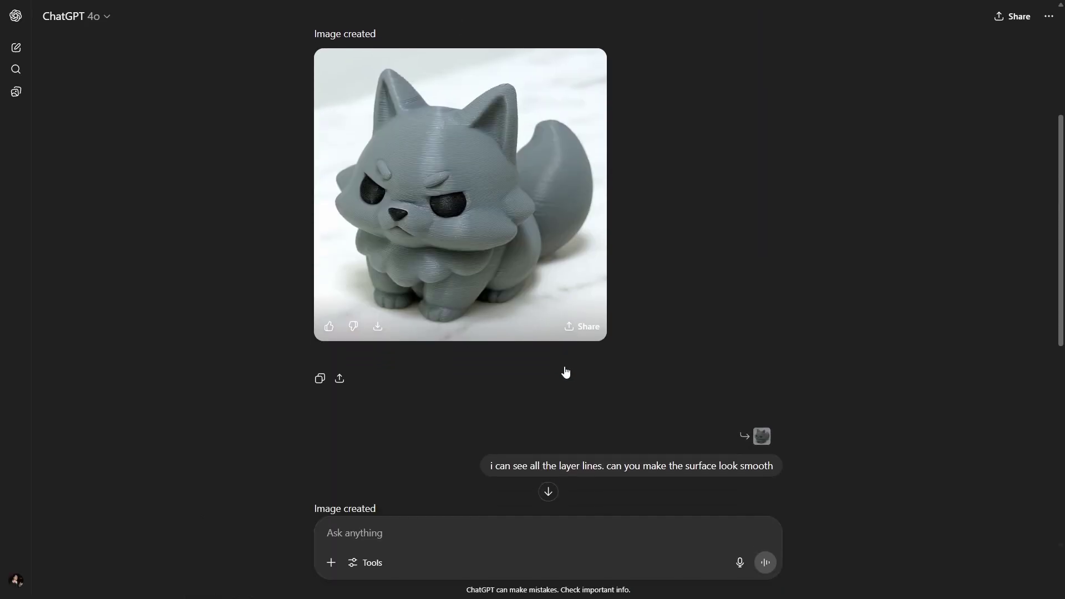
scroll(563, 372, down, 1)
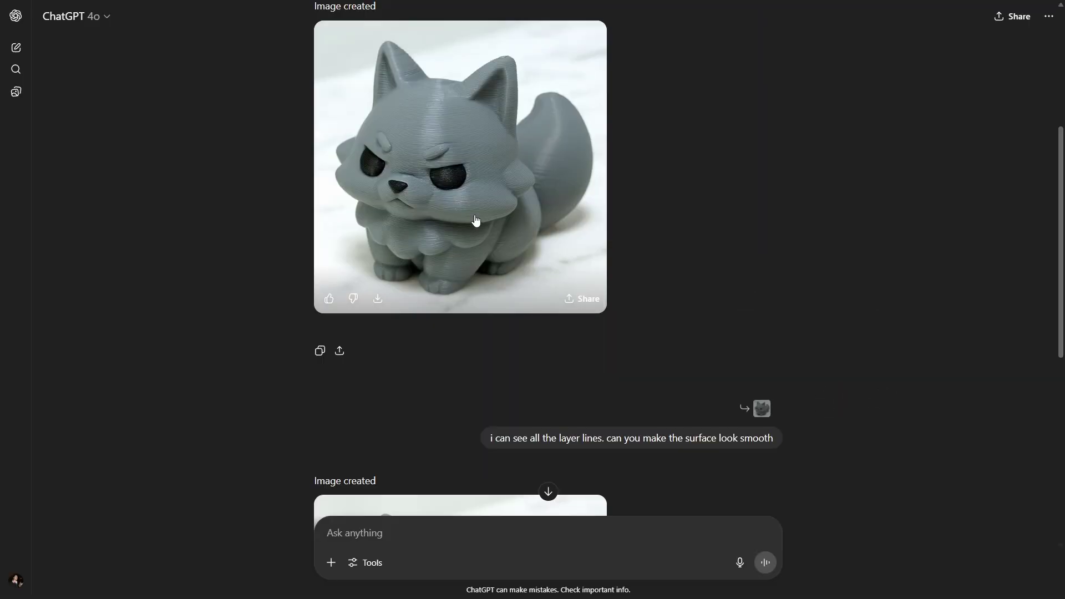
scroll(801, 388, down, 3)
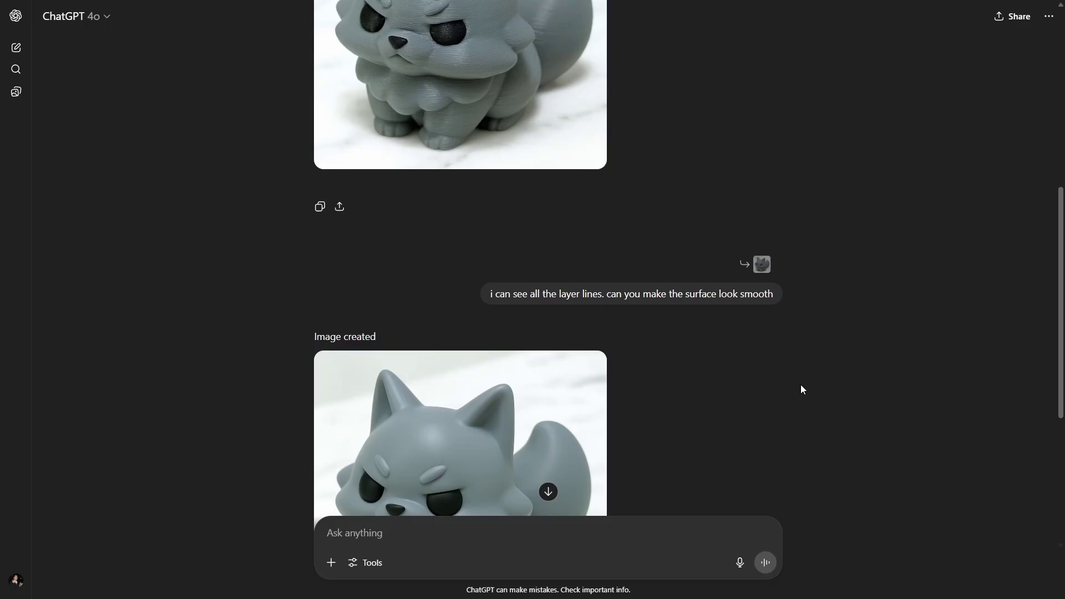
scroll(801, 389, down, 3)
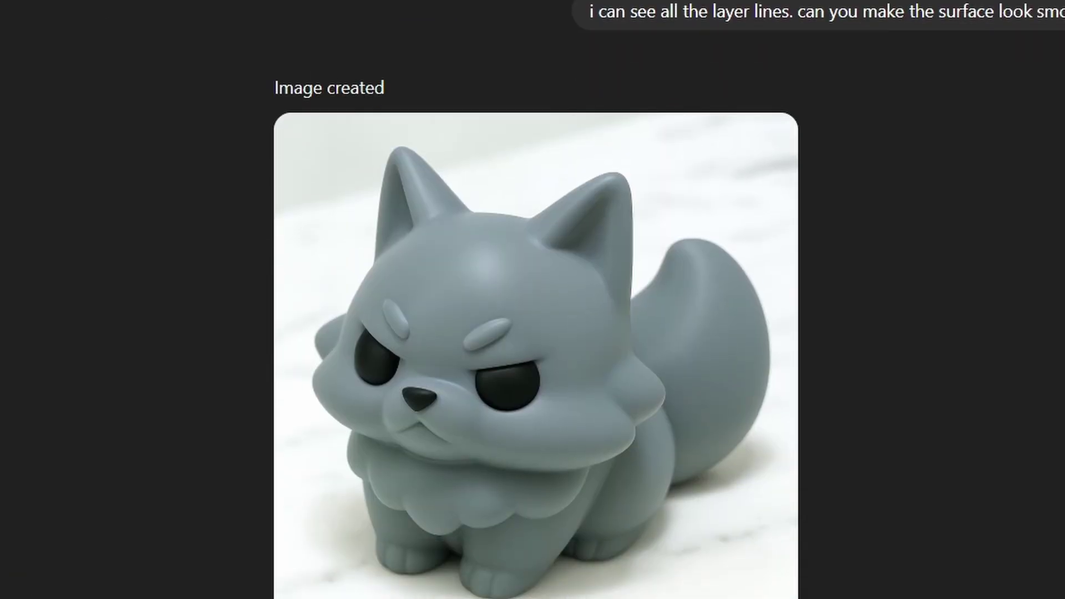
scroll(888, 488, down, 2)
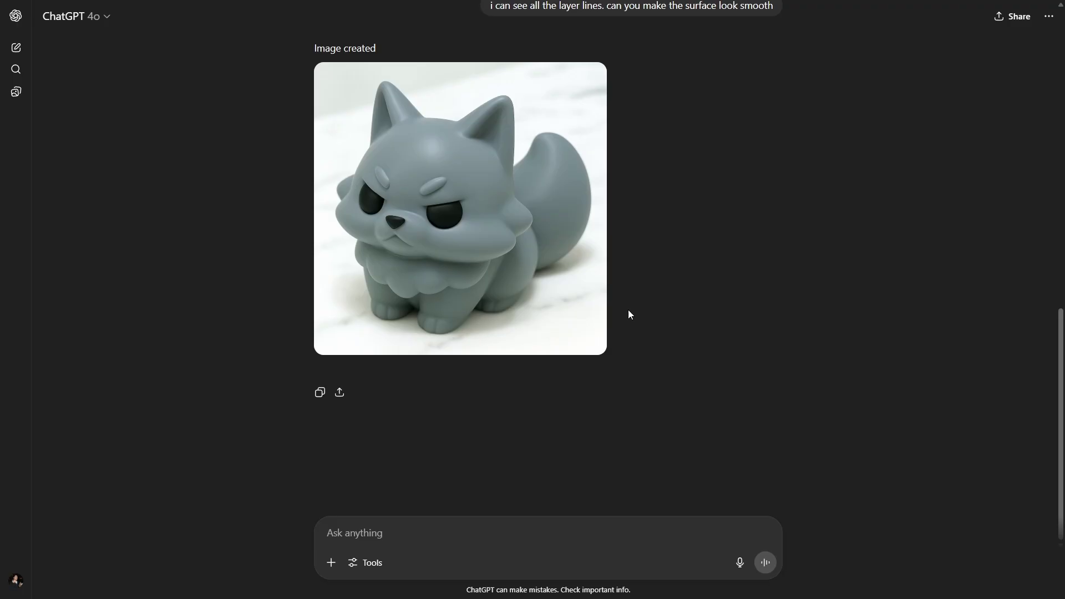
scroll(629, 314, up, 1)
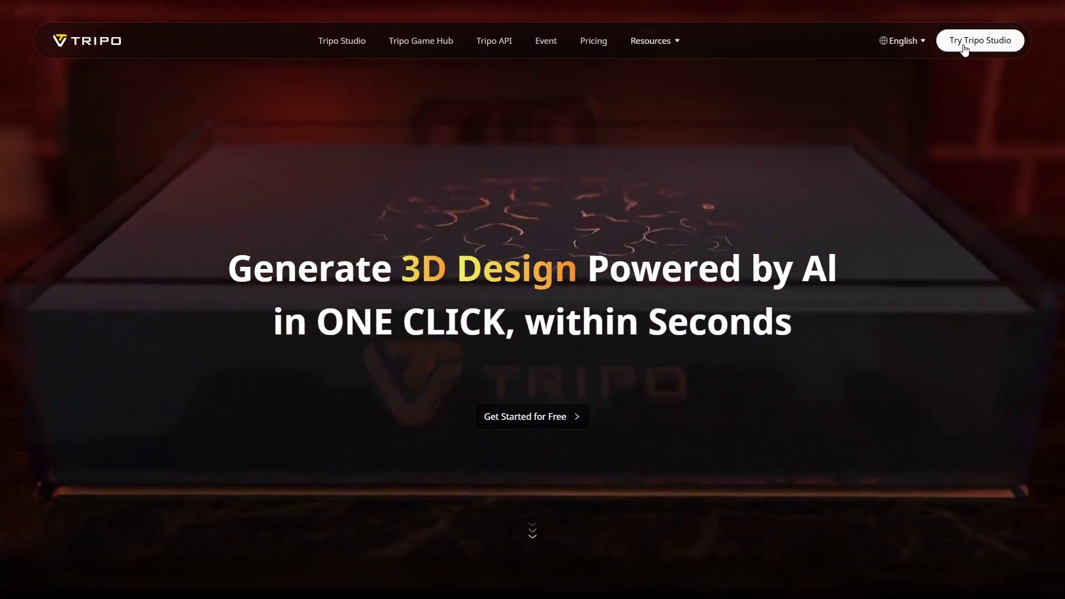
Step: Switch to Tripo Studio and generate a 3D model from the smooth grey fox picture with Image to 3D
click(965, 47)
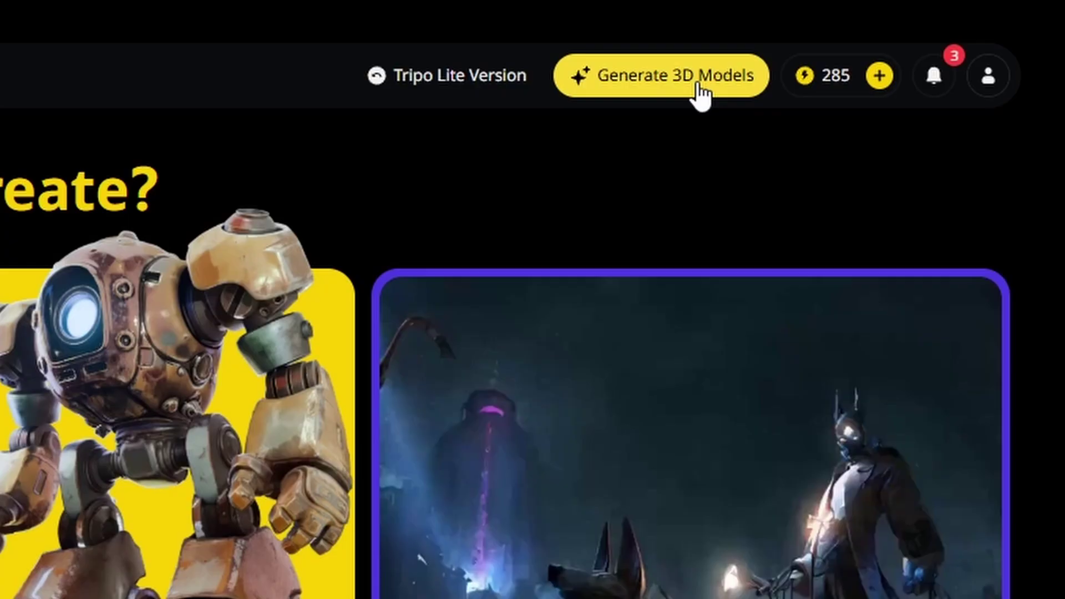
click(698, 84)
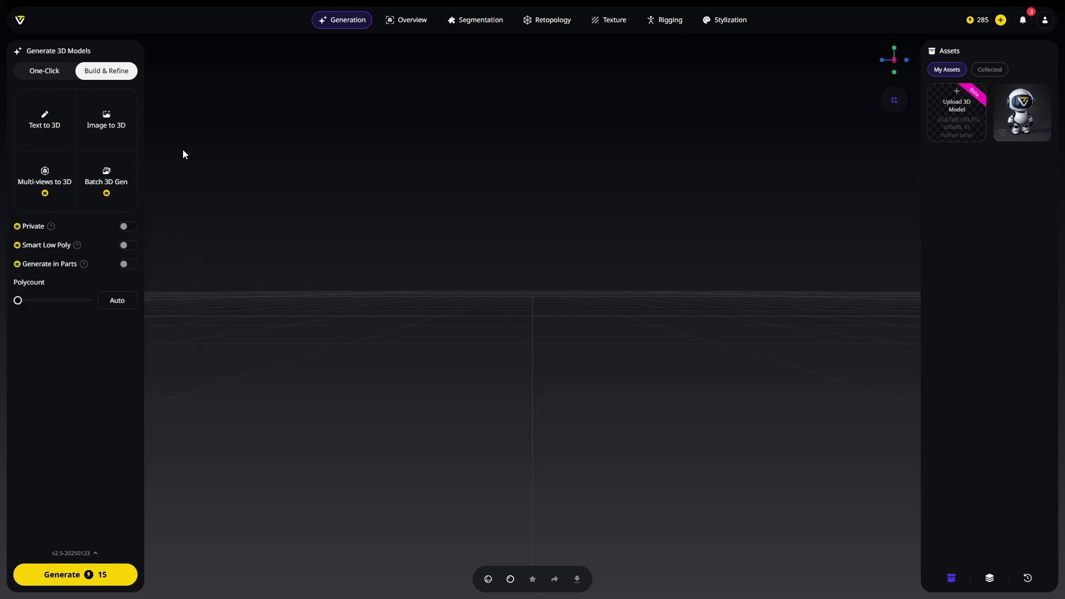
click(117, 136)
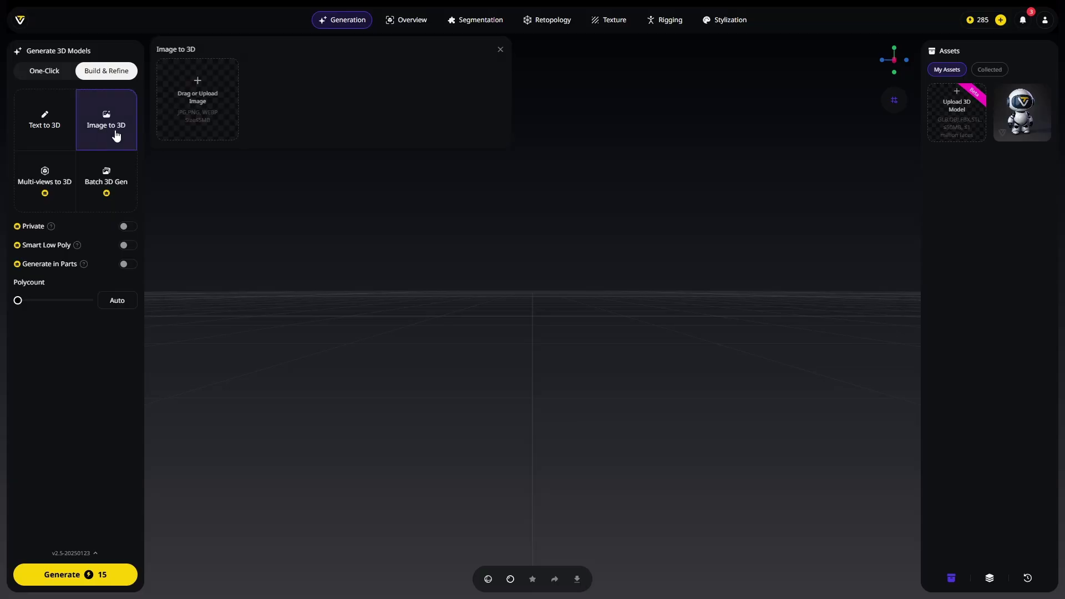
click(202, 104)
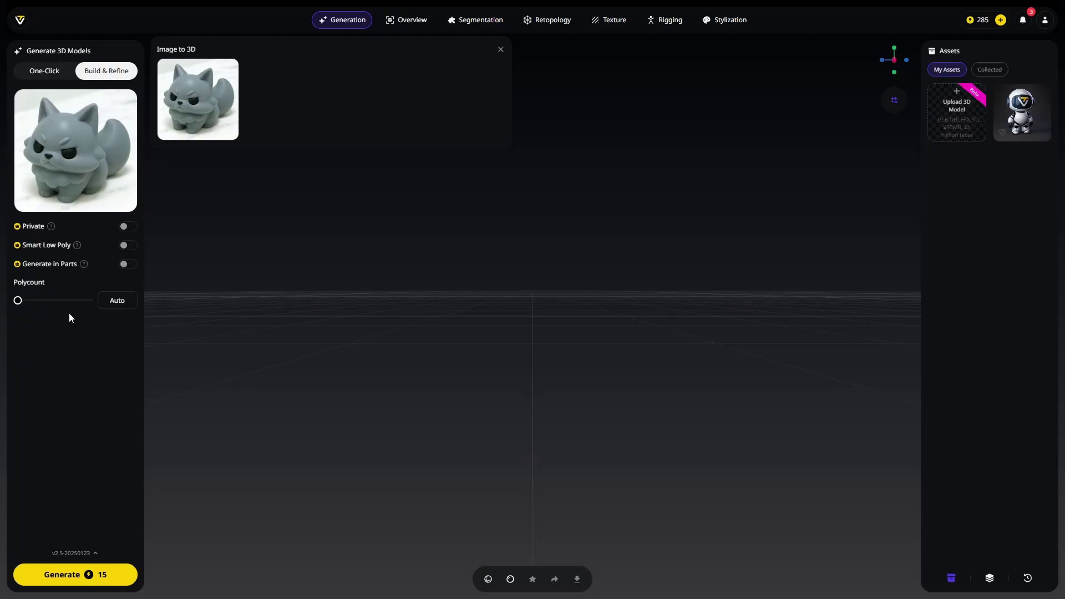
click(98, 585)
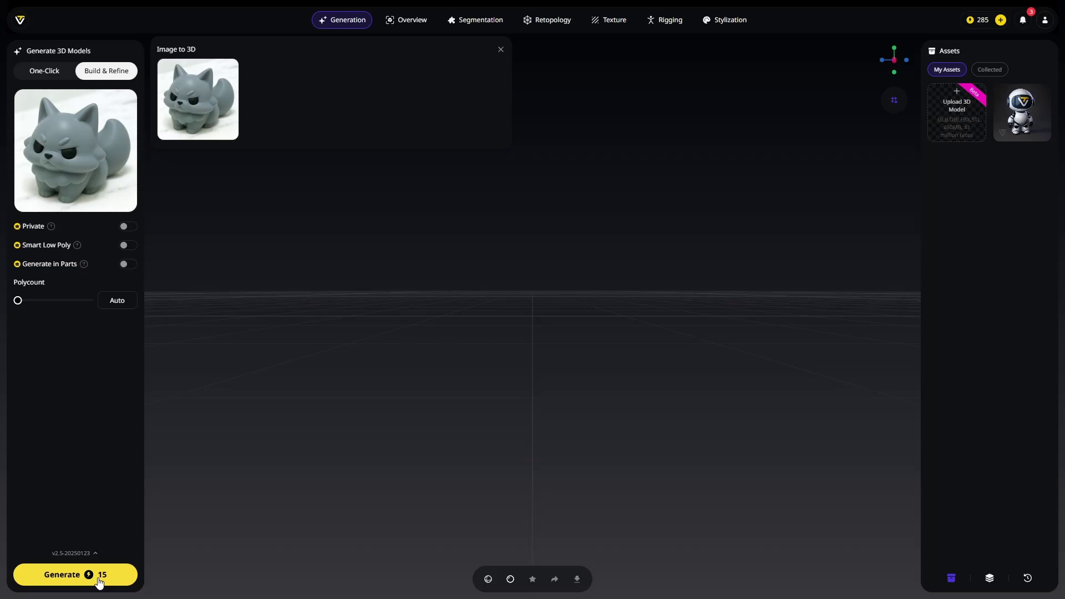
click(99, 577)
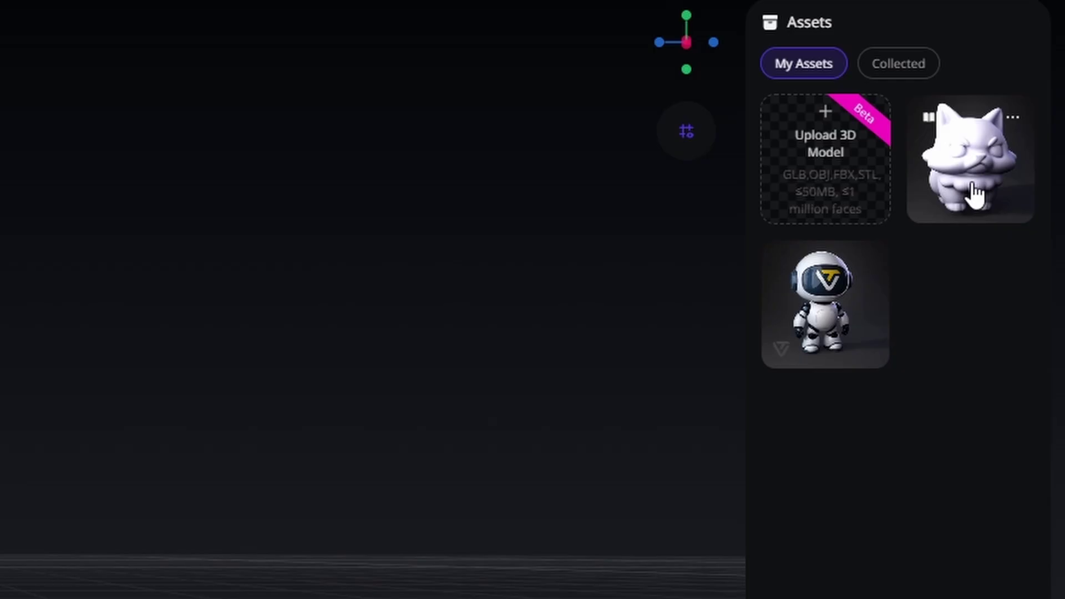
Step: Open the generated fox model from the assets and inspect its shape against the source picture
click(974, 189)
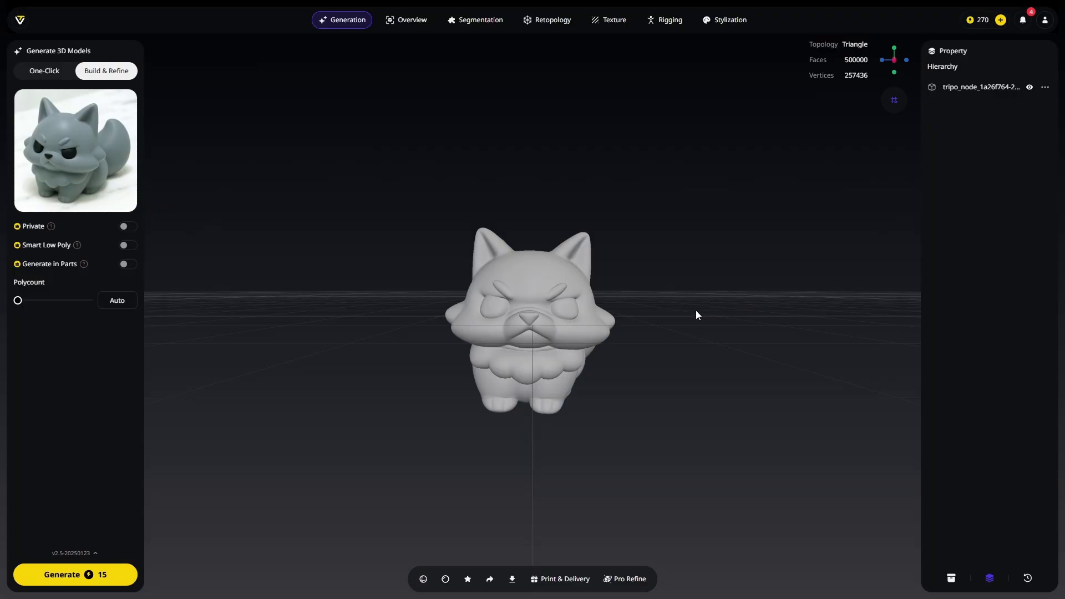
drag(694, 315, 651, 333)
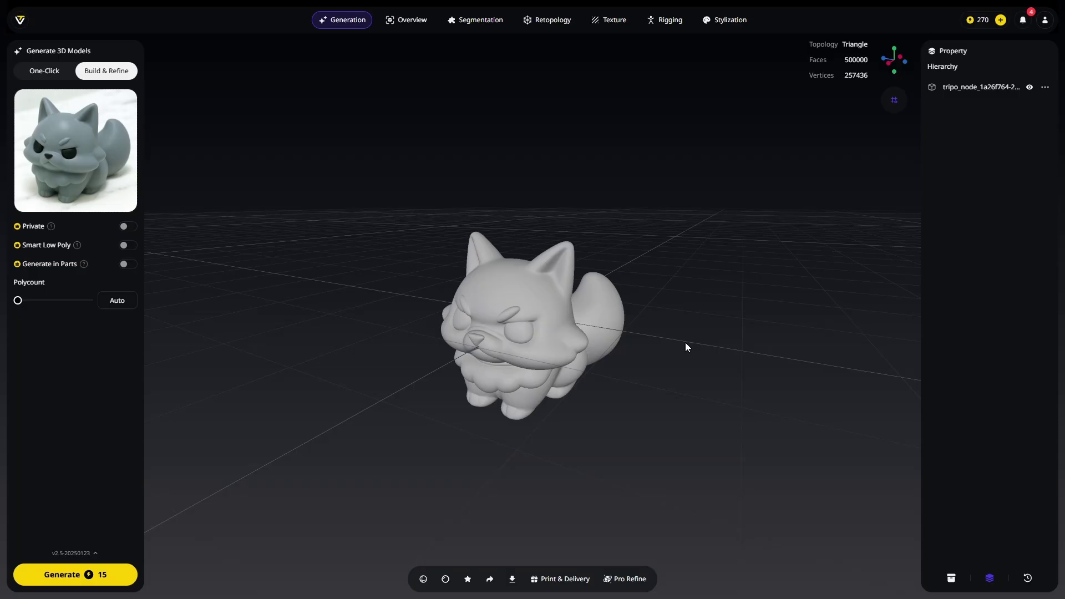
mouse_move(685, 341)
mouse_down()
mouse_move(458, 330)
mouse_move(430, 318)
mouse_move(460, 203)
mouse_move(477, 305)
mouse_move(445, 404)
mouse_move(459, 440)
mouse_move(535, 416)
mouse_move(703, 316)
mouse_move(695, 336)
mouse_move(665, 345)
mouse_move(676, 335)
mouse_up()
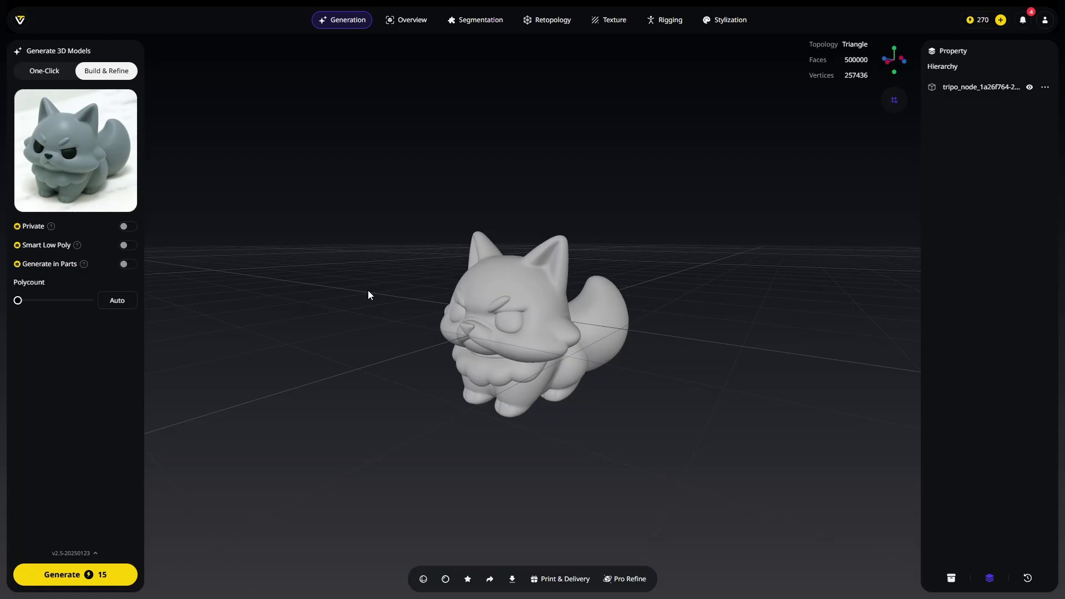
mouse_move(68, 148)
drag(714, 268, 681, 411)
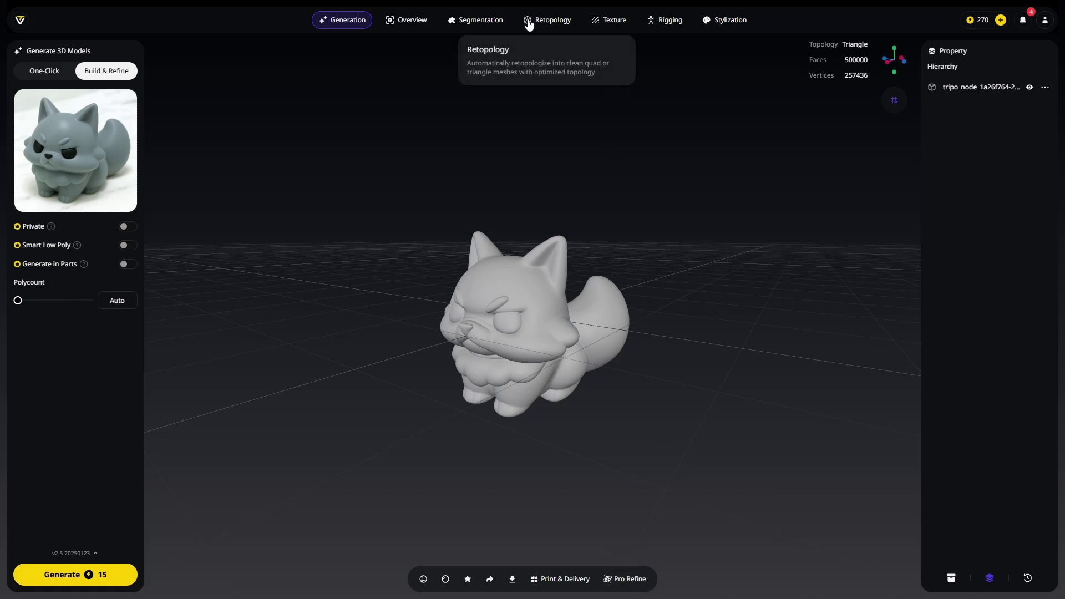
Step: Look at the Segmentation tool and the subscription plans offered for it, and close the pricing overview
mouse_move(487, 27)
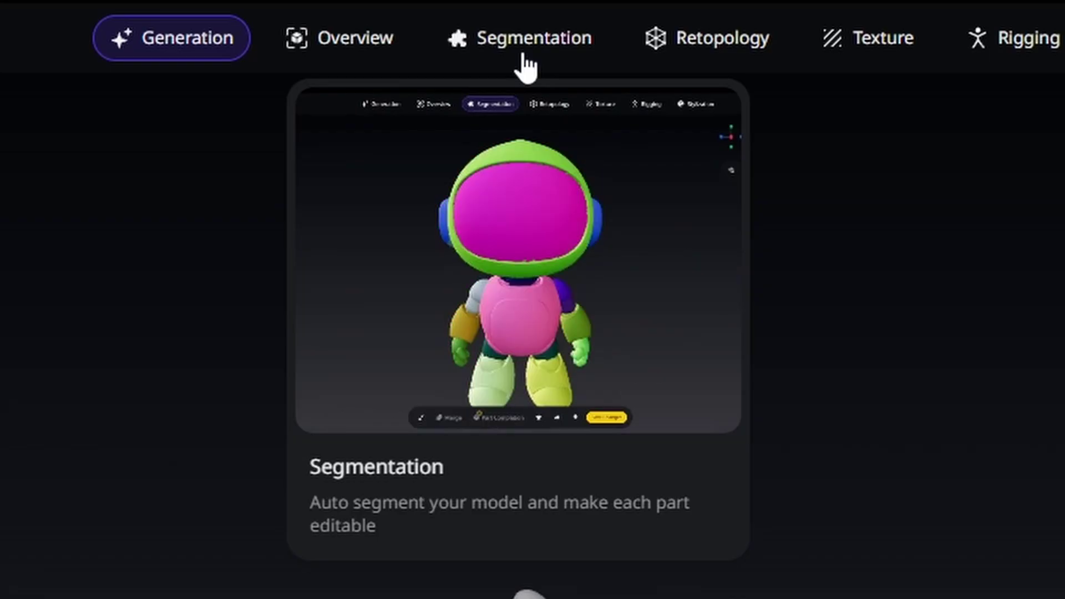
click(500, 49)
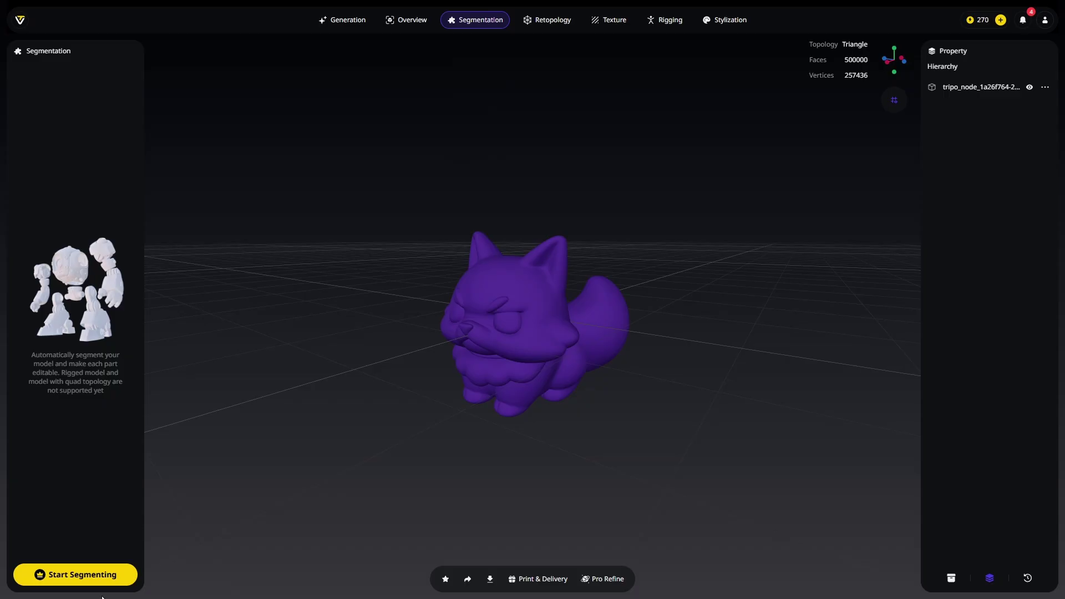
mouse_move(78, 576)
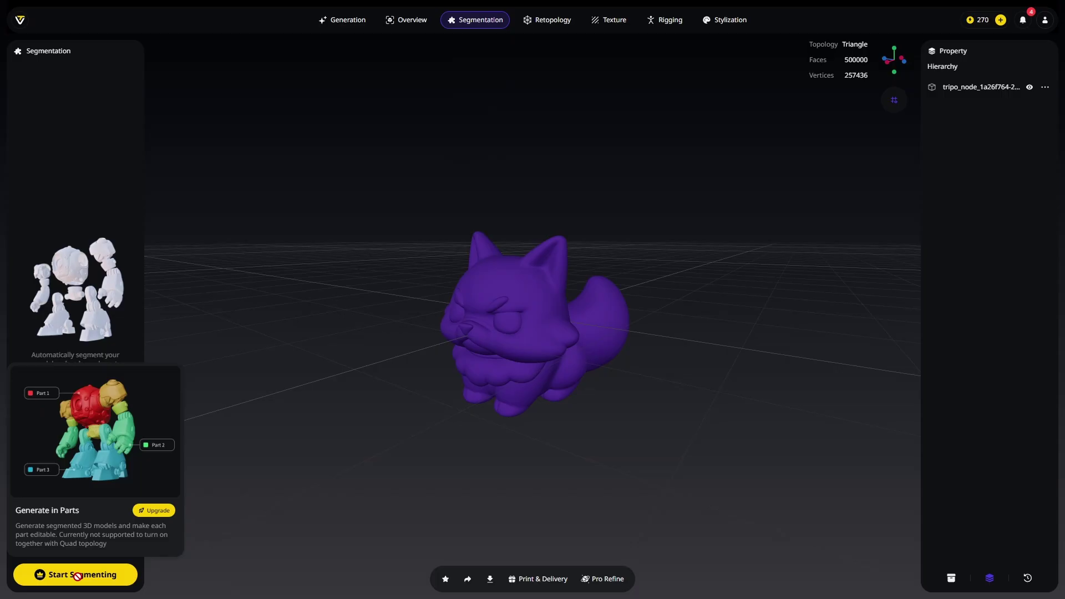
click(146, 517)
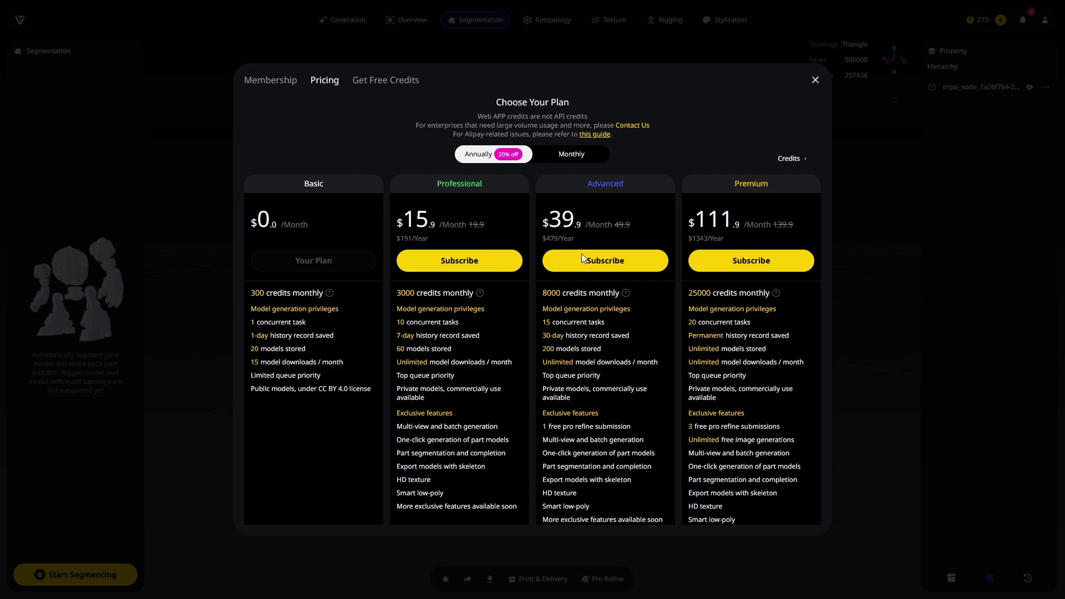
click(816, 80)
Step: Return to the Generation workspace and examine the fox model from other angles and up close
drag(784, 281, 661, 294)
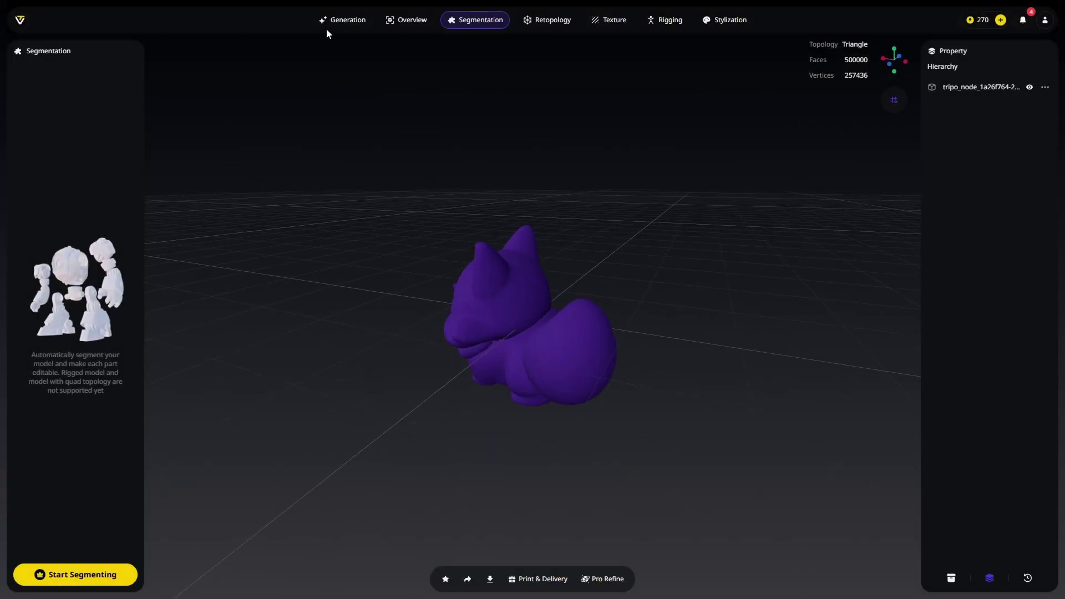
click(338, 20)
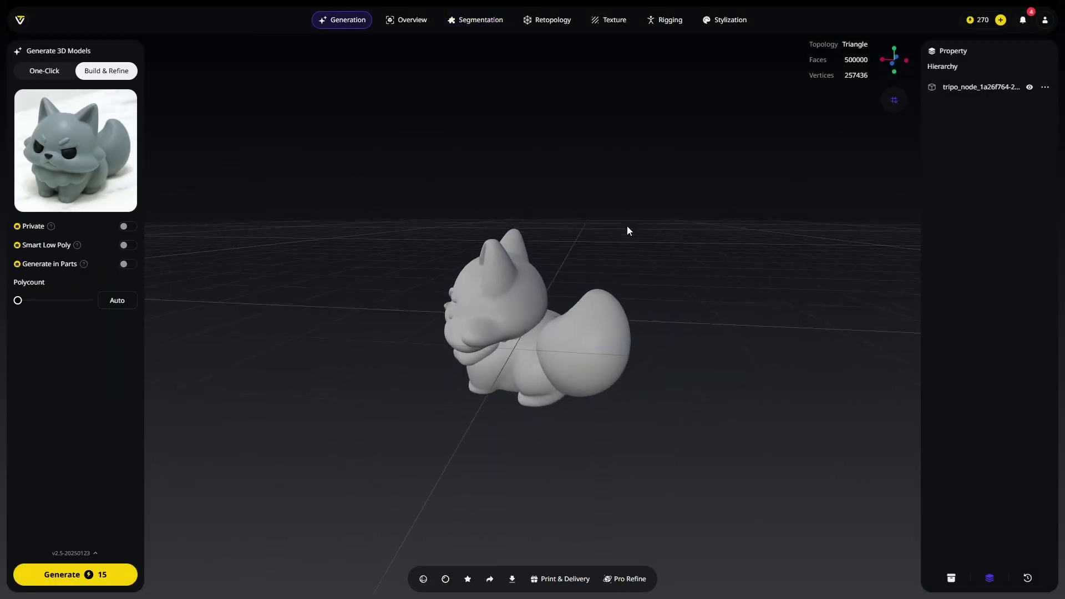
drag(628, 231, 625, 383)
scroll(543, 362, up, 5)
scroll(715, 376, down, 5)
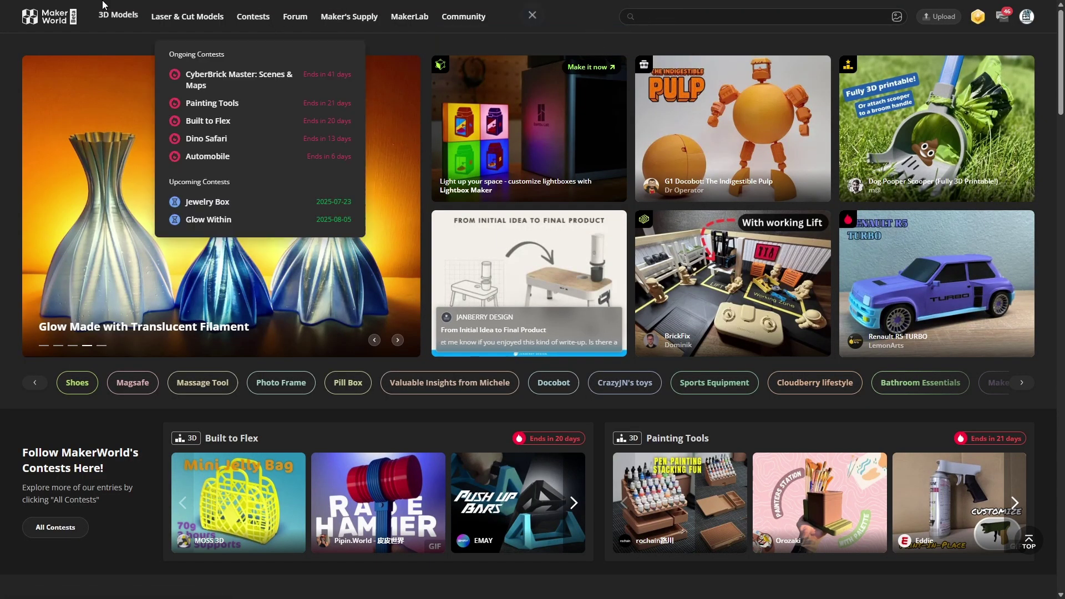
Step: Switch to MakerWorld's MakerLab and generate a model from the smooth fox picture with the Image to 3D Model experiment
click(414, 18)
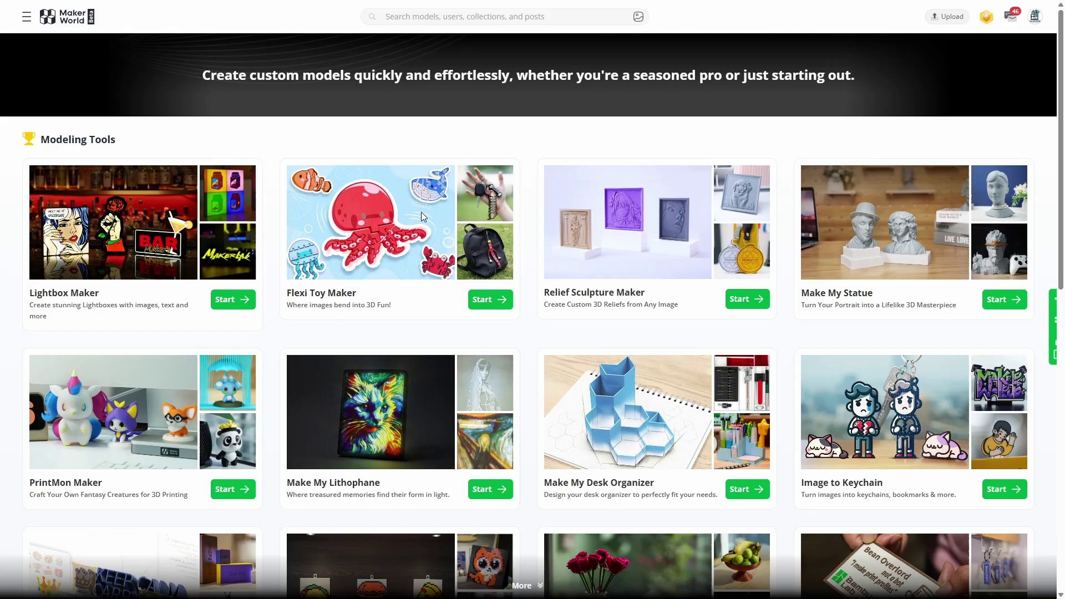
scroll(421, 212, down, 5)
scroll(419, 217, down, 5)
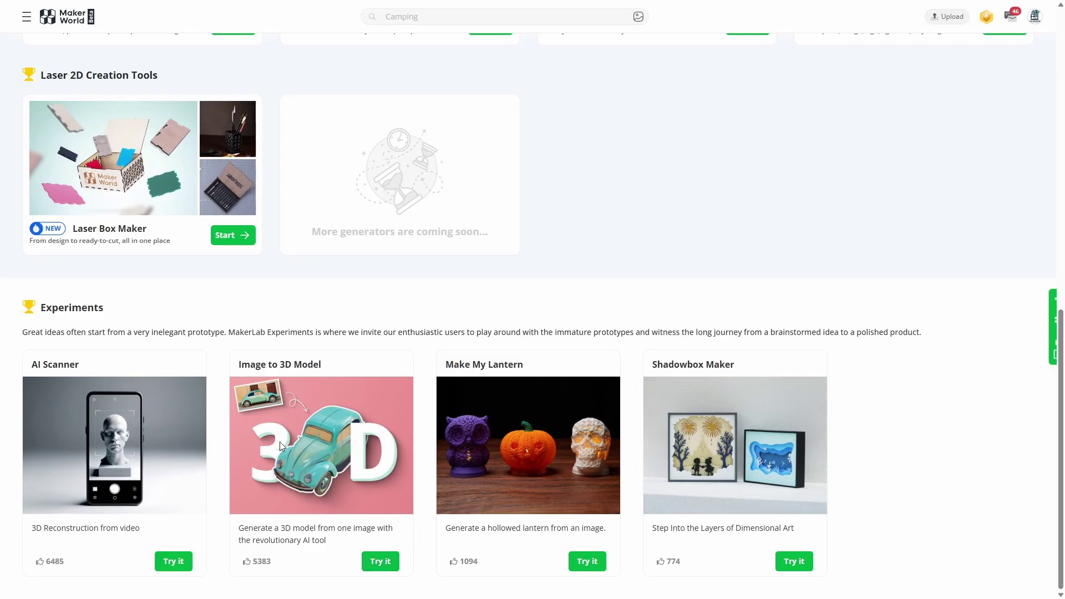
click(377, 566)
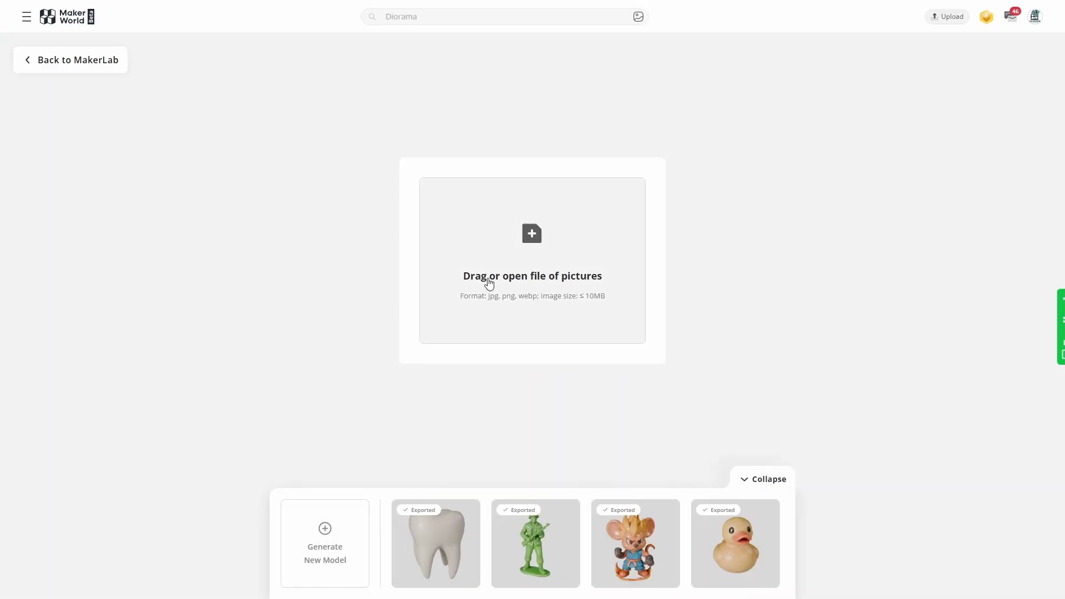
click(518, 263)
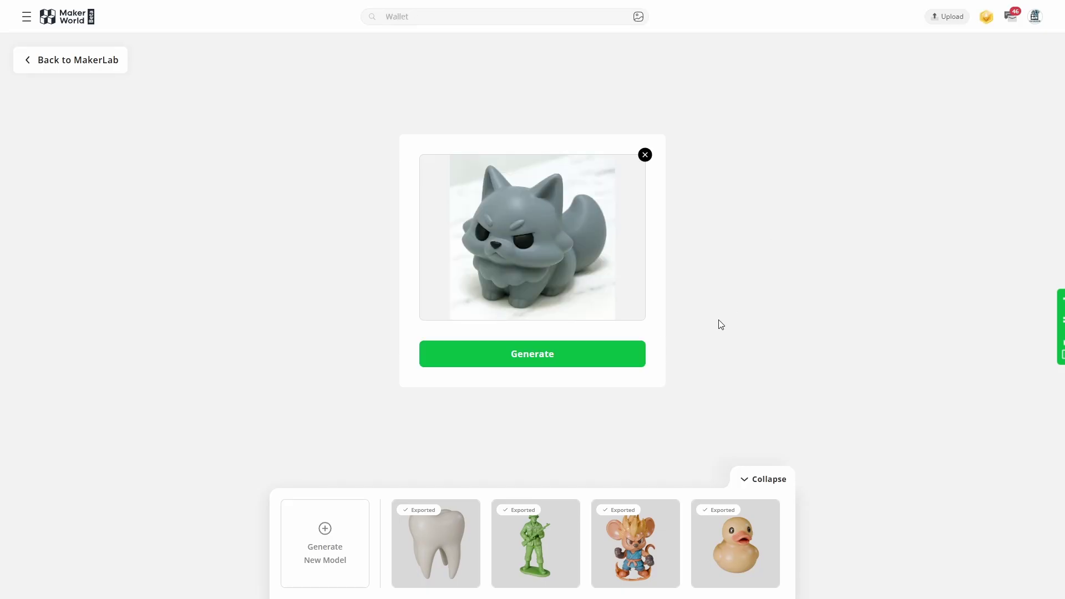
click(525, 355)
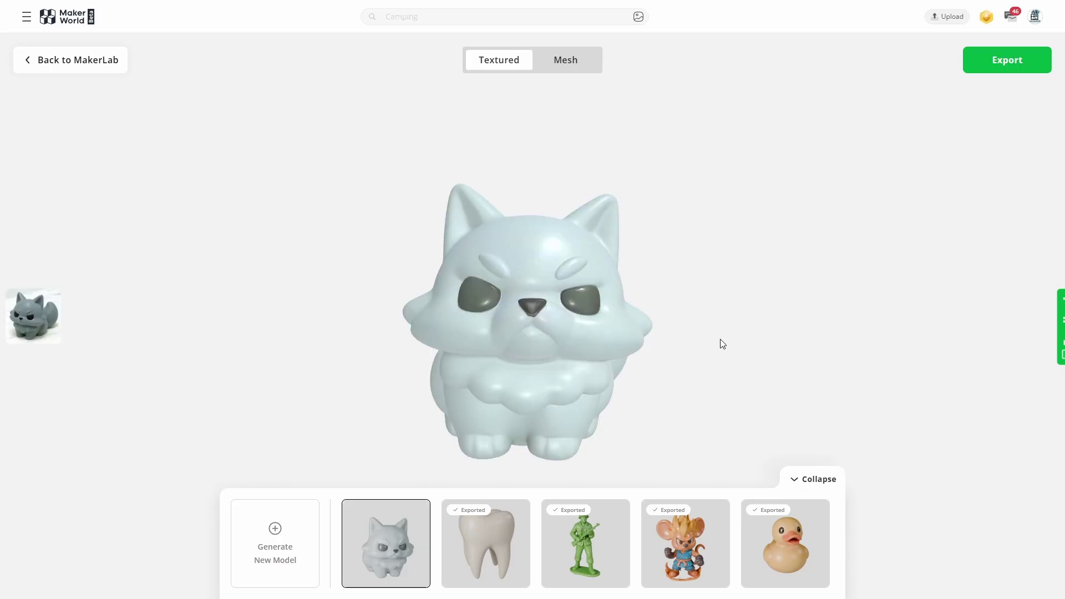
Step: Inspect the textured MakerLab fox model from the front, side and above
scroll(720, 340, down, 3)
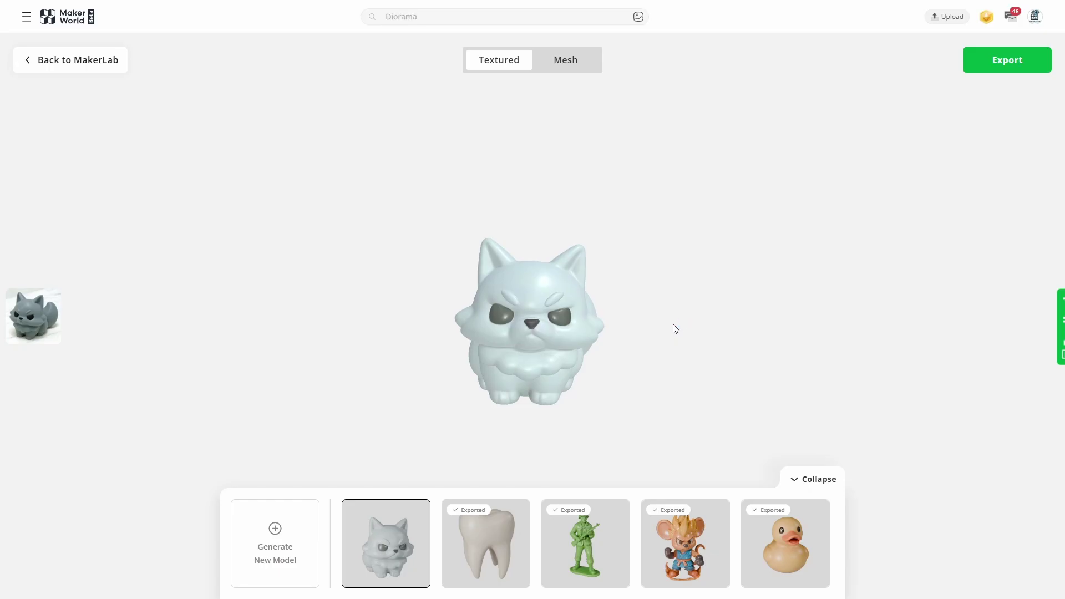
drag(674, 330, 621, 340)
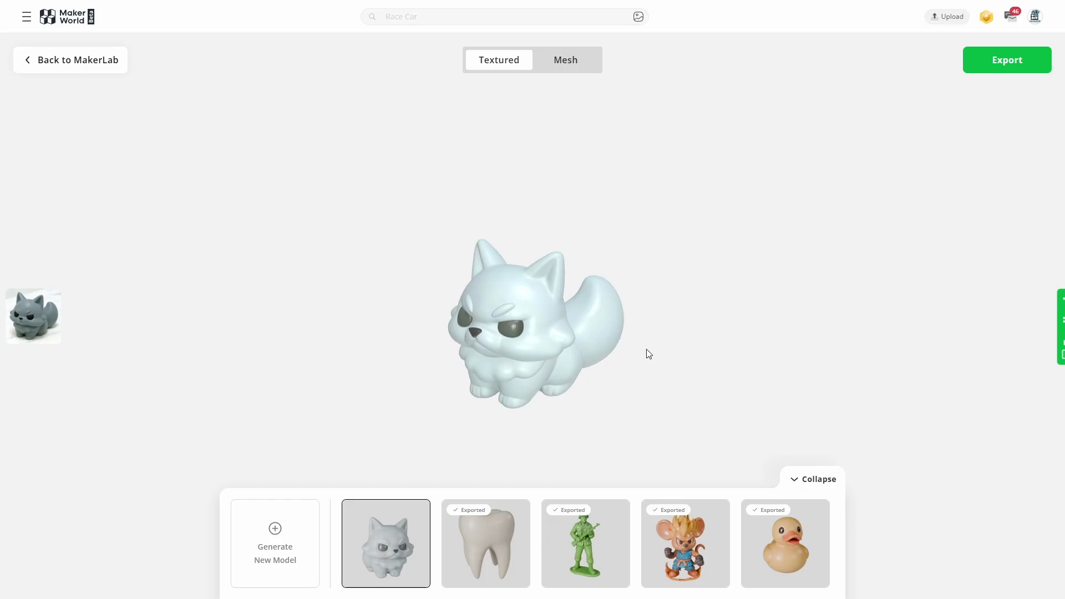
drag(649, 357, 853, 433)
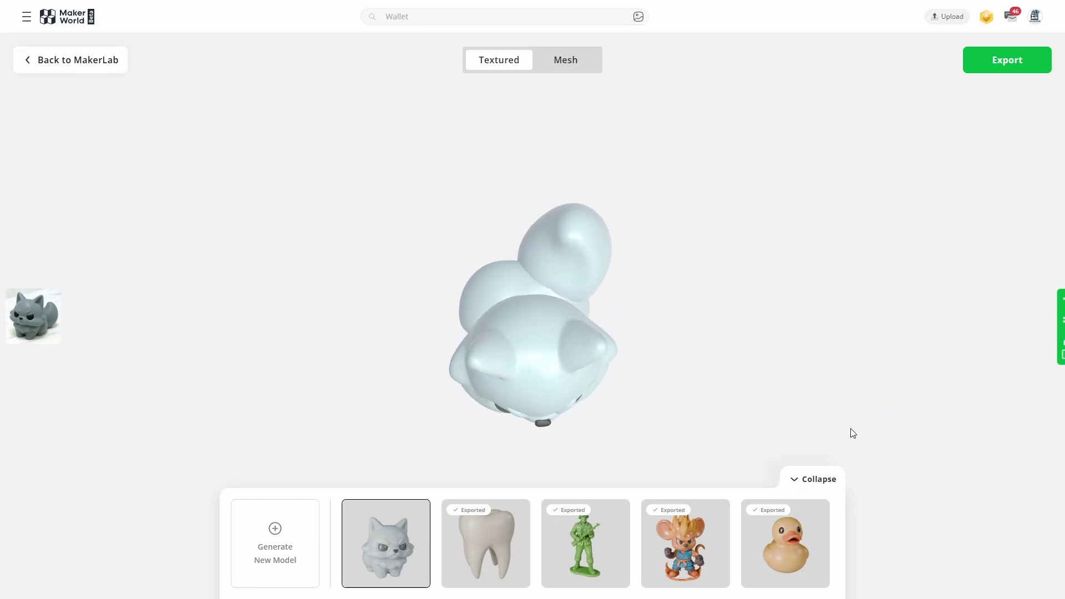
Step: View the MakerLab fox from another angle and switch to ChatGPT to look at the side-profile fox image
mouse_move(688, 337)
mouse_down()
mouse_move(684, 311)
mouse_move(532, 203)
mouse_move(637, 209)
mouse_move(634, 195)
mouse_move(664, 285)
mouse_move(638, 342)
mouse_move(666, 245)
mouse_move(630, 240)
mouse_move(766, 240)
mouse_move(790, 252)
mouse_move(725, 267)
mouse_move(592, 268)
mouse_move(522, 246)
mouse_move(583, 260)
mouse_move(626, 300)
mouse_move(637, 351)
mouse_move(682, 281)
mouse_move(654, 250)
mouse_move(557, 285)
mouse_up()
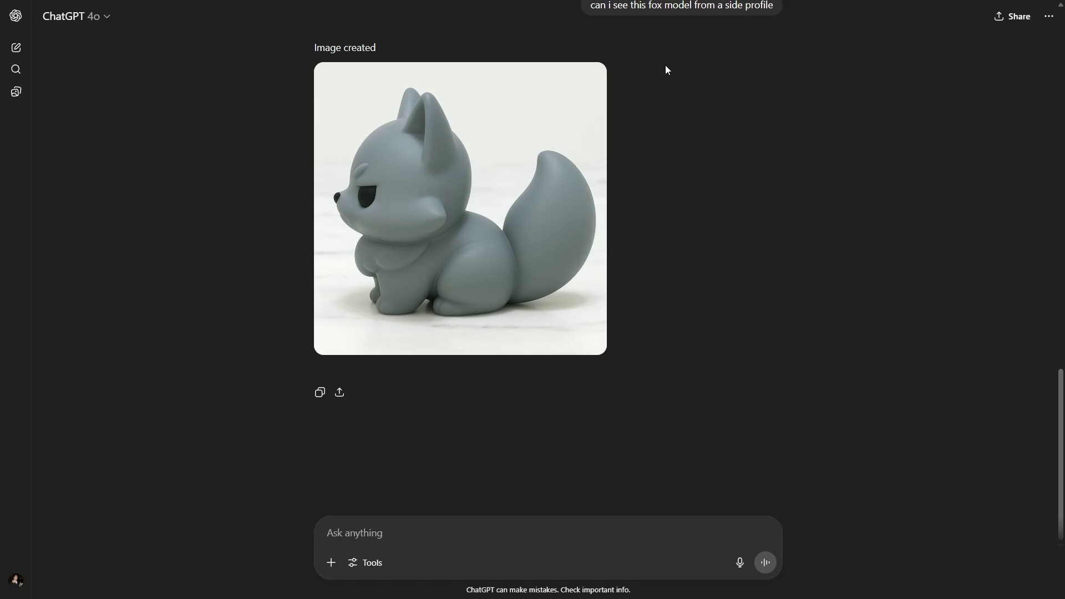
scroll(651, 78, up, 1)
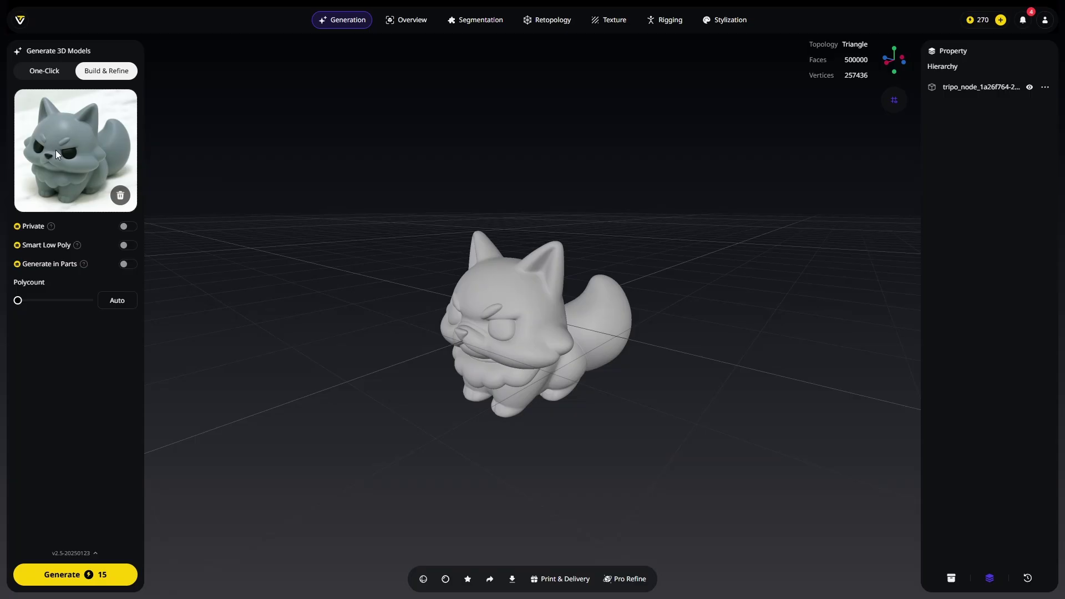
Step: In Tripo Studio, replace the Image to 3D source with the side-profile fox picture, generate the model and open it
click(120, 195)
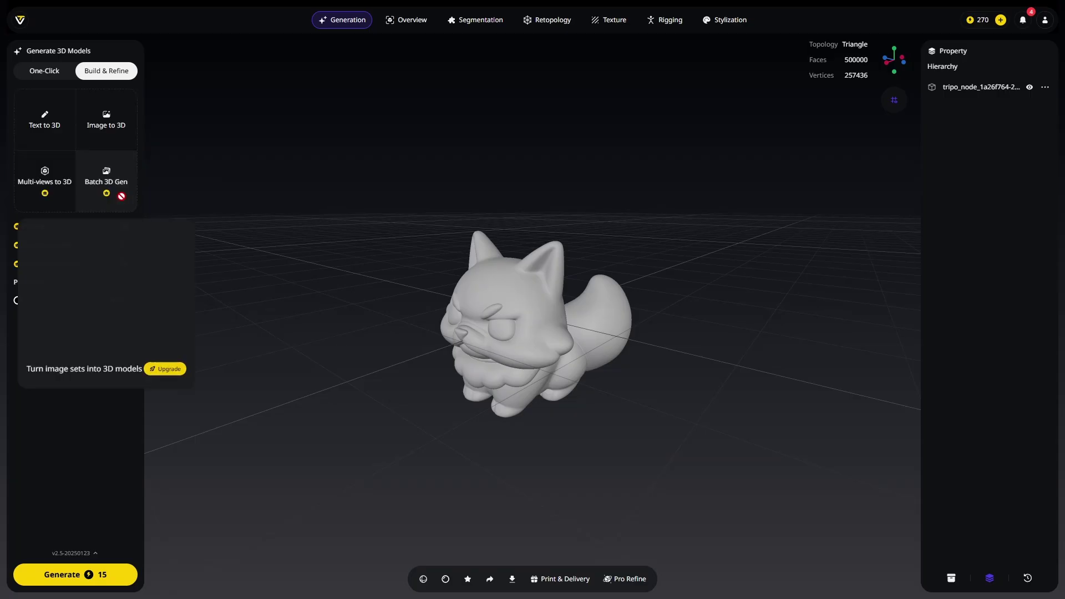
click(115, 128)
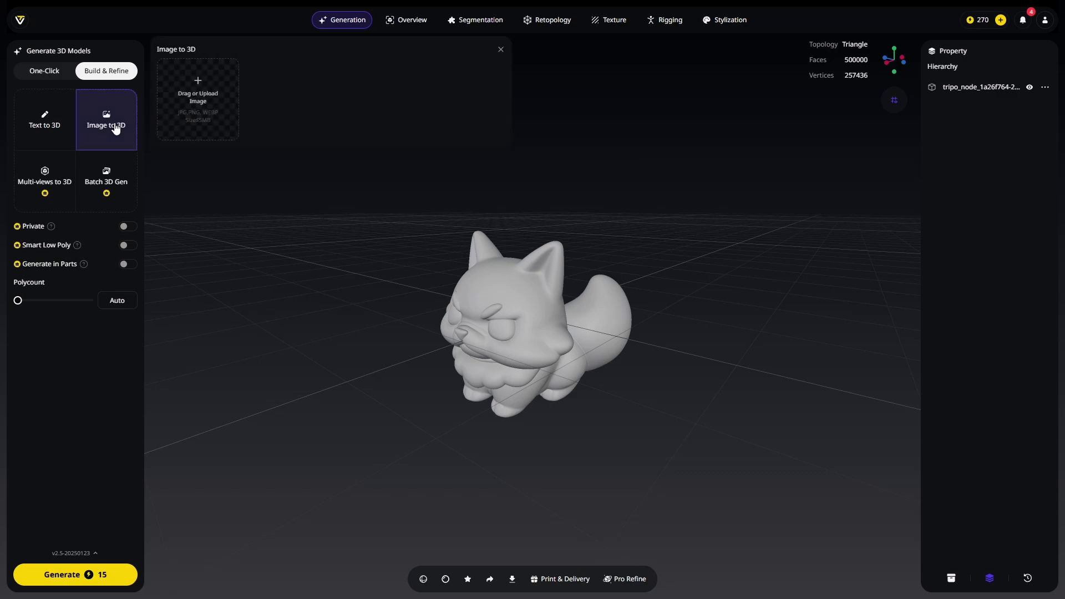
click(204, 103)
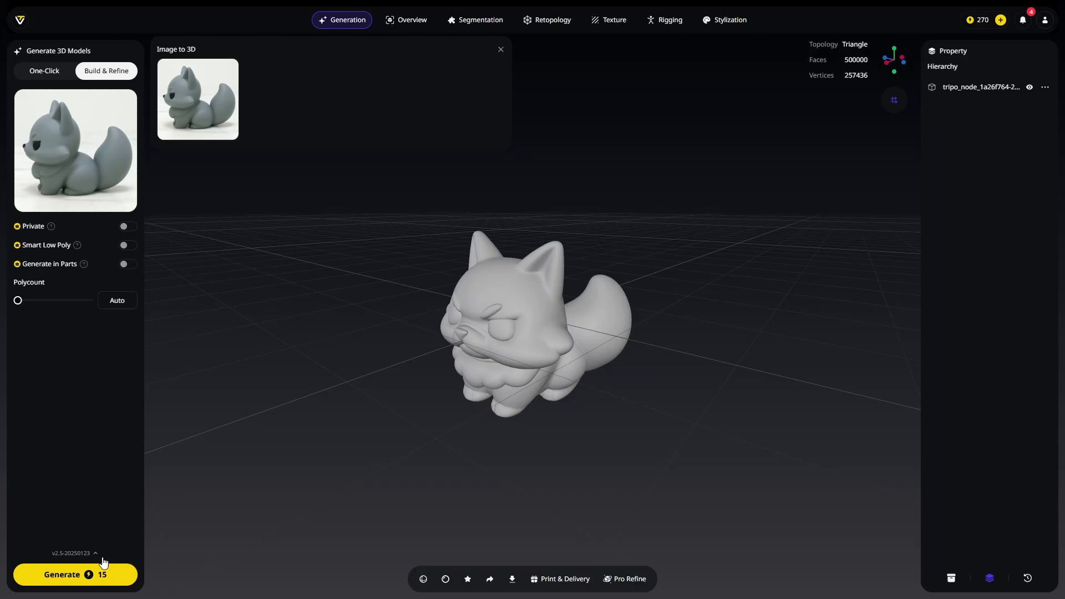
click(98, 577)
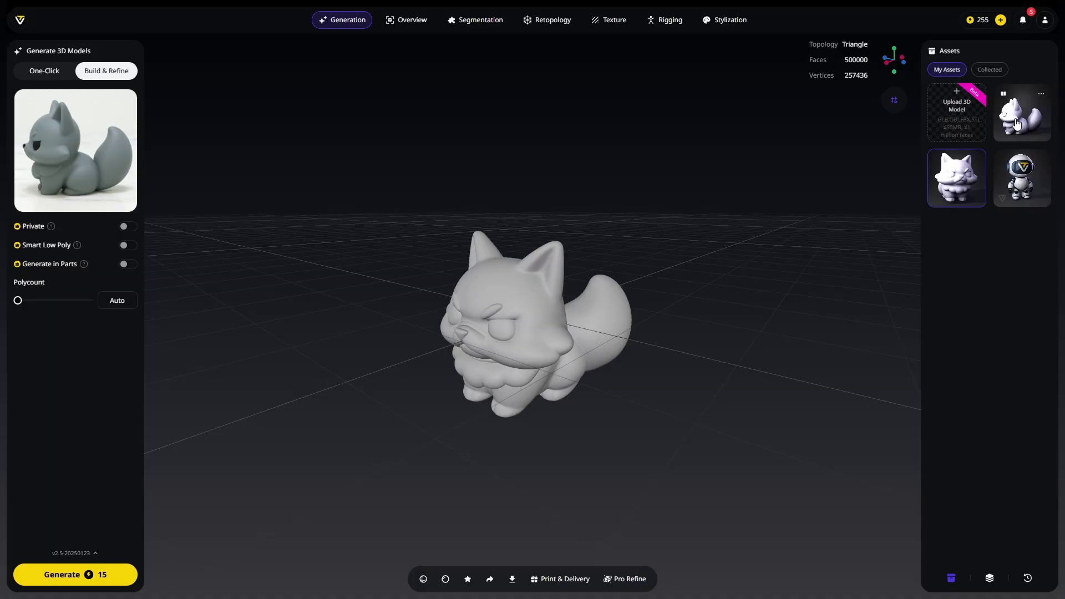
click(1017, 123)
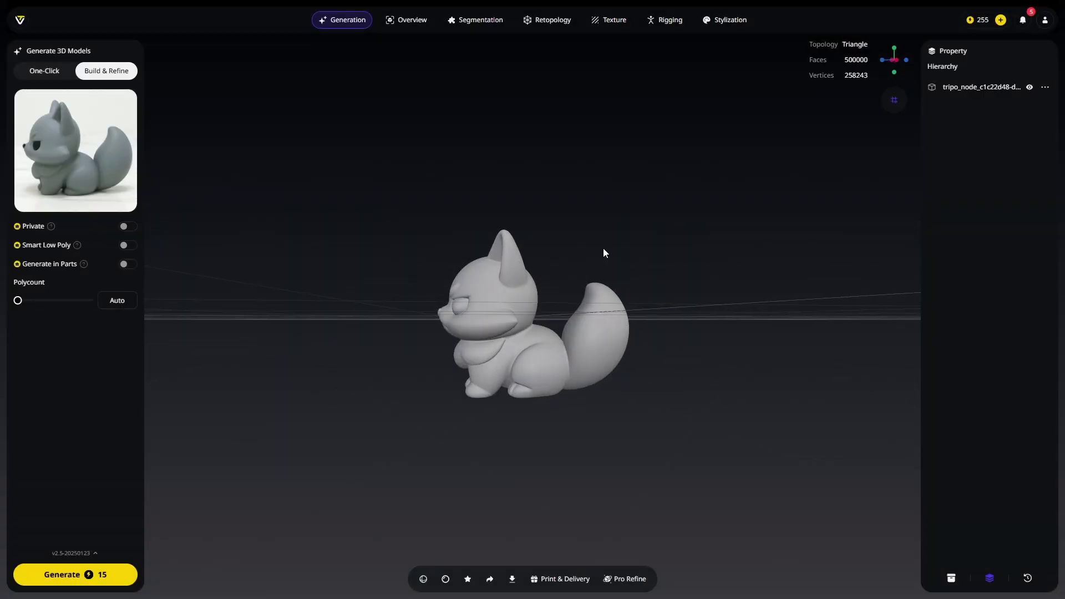
Step: Inspect the Tripo model made from the side-profile picture, checking the face, body and other angles up close
drag(603, 249, 727, 250)
scroll(697, 260, up, 5)
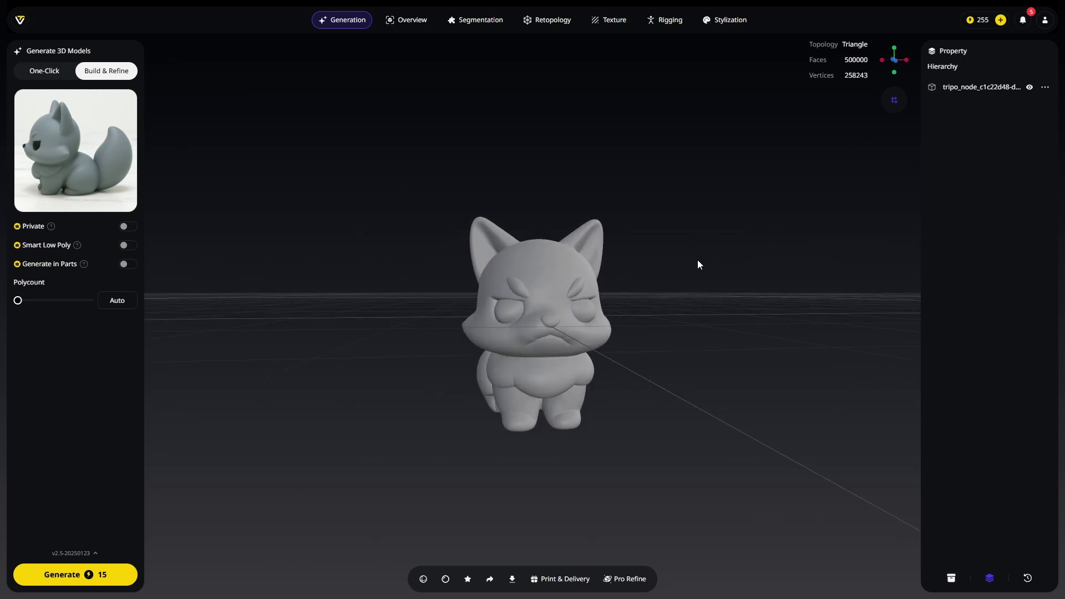
scroll(701, 288, down, 3)
scroll(700, 304, up, 2)
drag(700, 304, 658, 433)
click(540, 418)
click(663, 439)
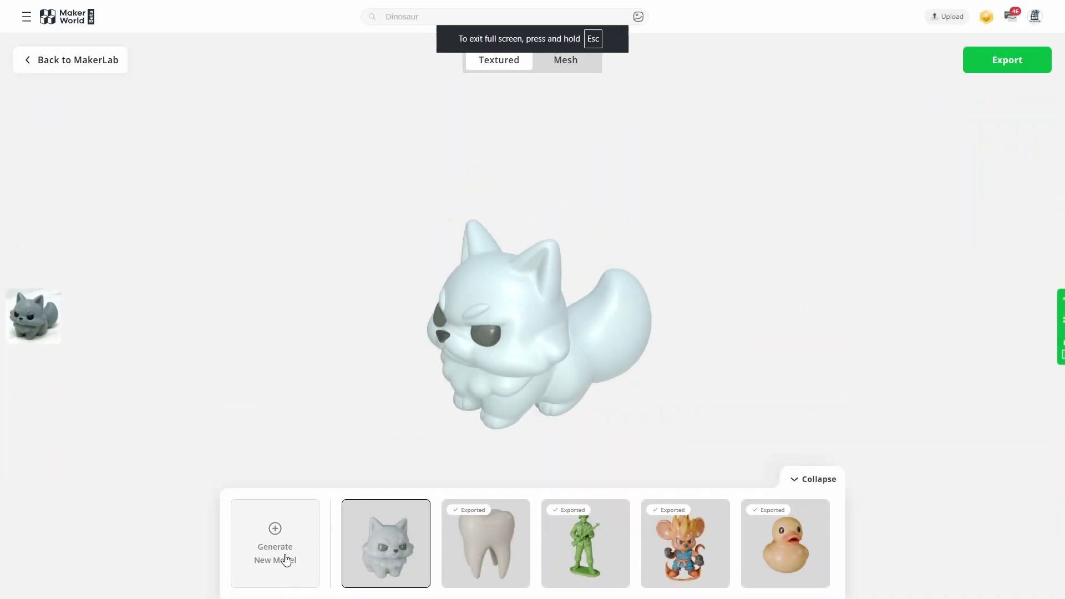
Step: Switch to MakerLab and generate a new 3D model from the side-profile fox picture
click(271, 547)
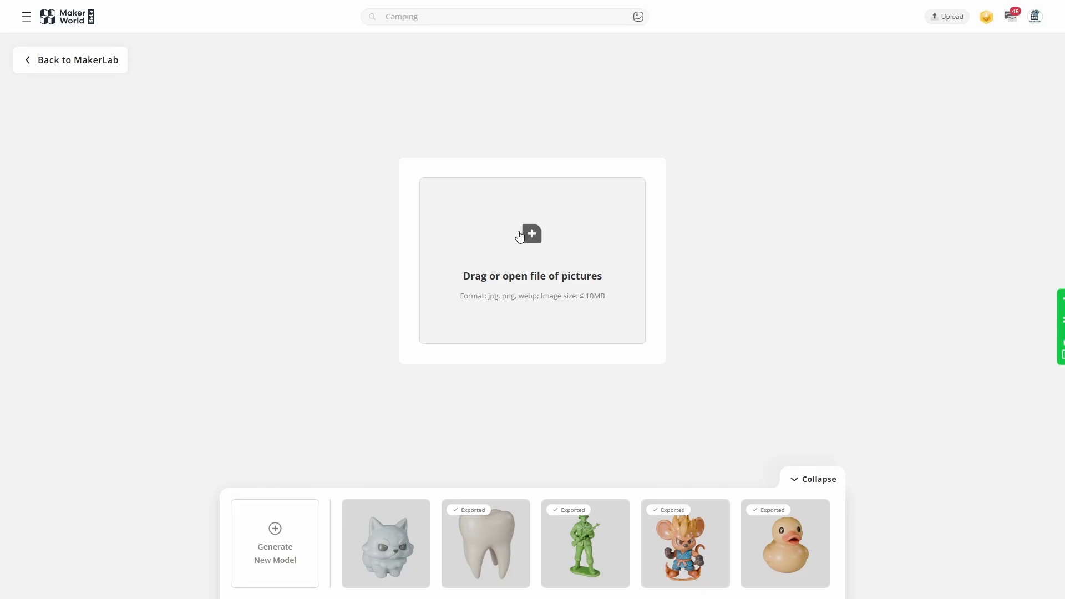
click(520, 237)
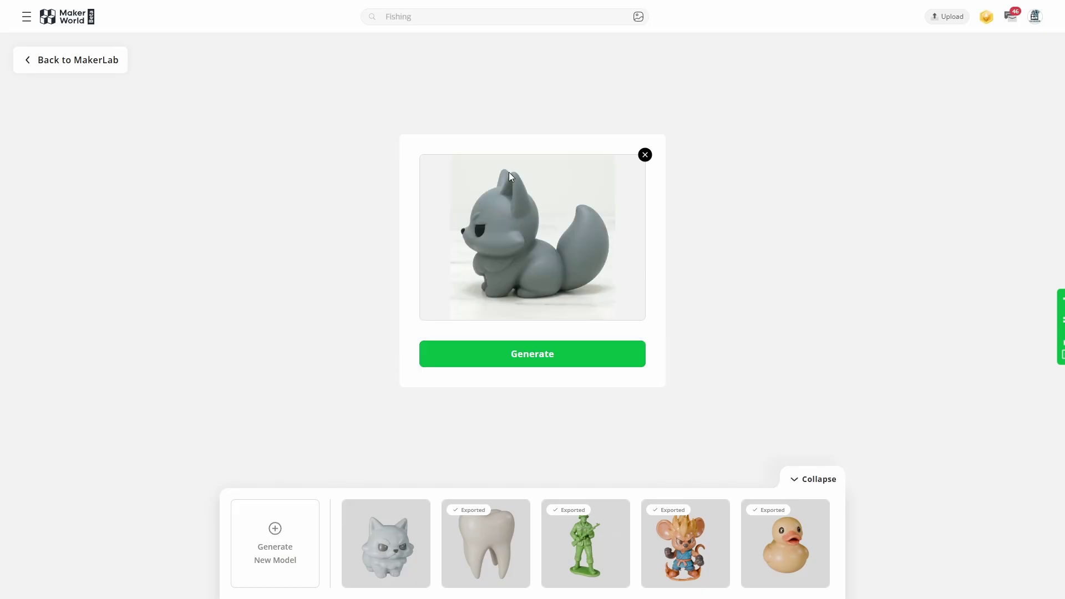
click(552, 358)
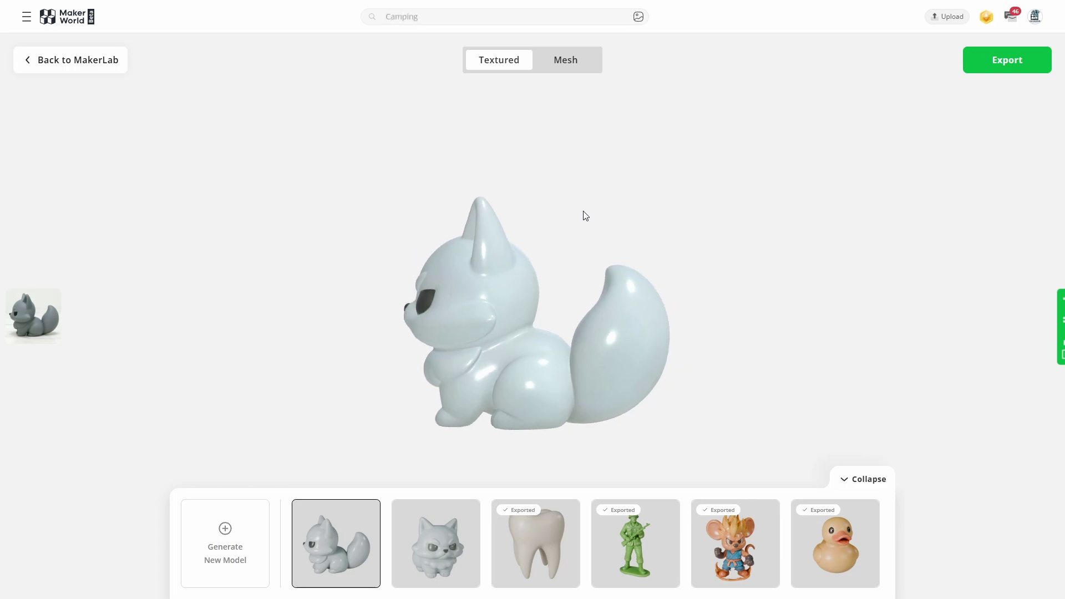
Step: Inspect the MakerLab model made from the side-profile picture, examining its face, profile and tail from several angles
drag(586, 215, 730, 432)
scroll(704, 256, up, 2)
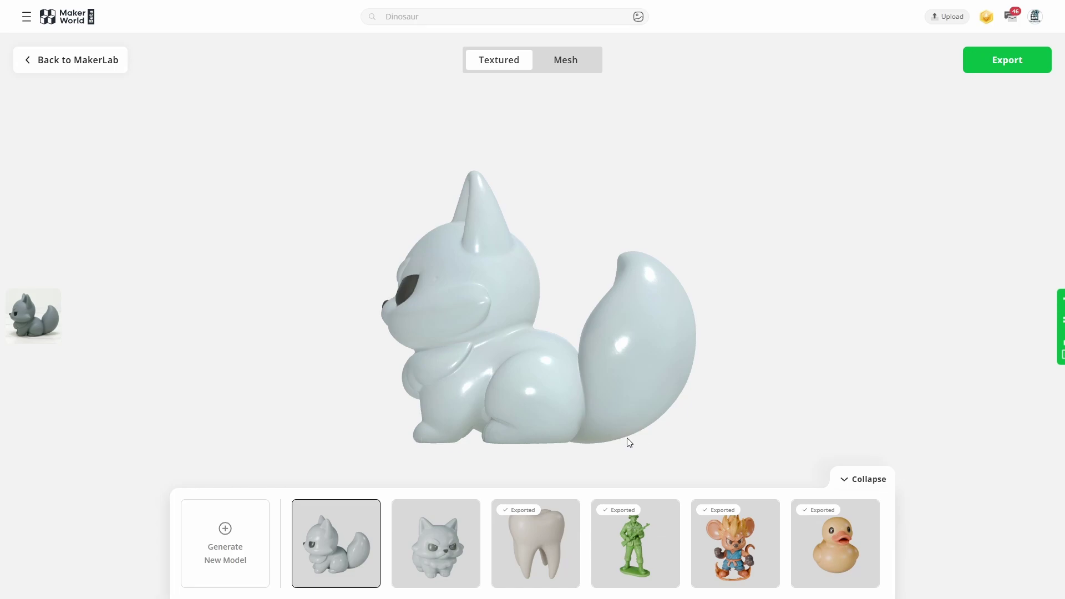
drag(630, 442, 778, 435)
drag(734, 378, 551, 366)
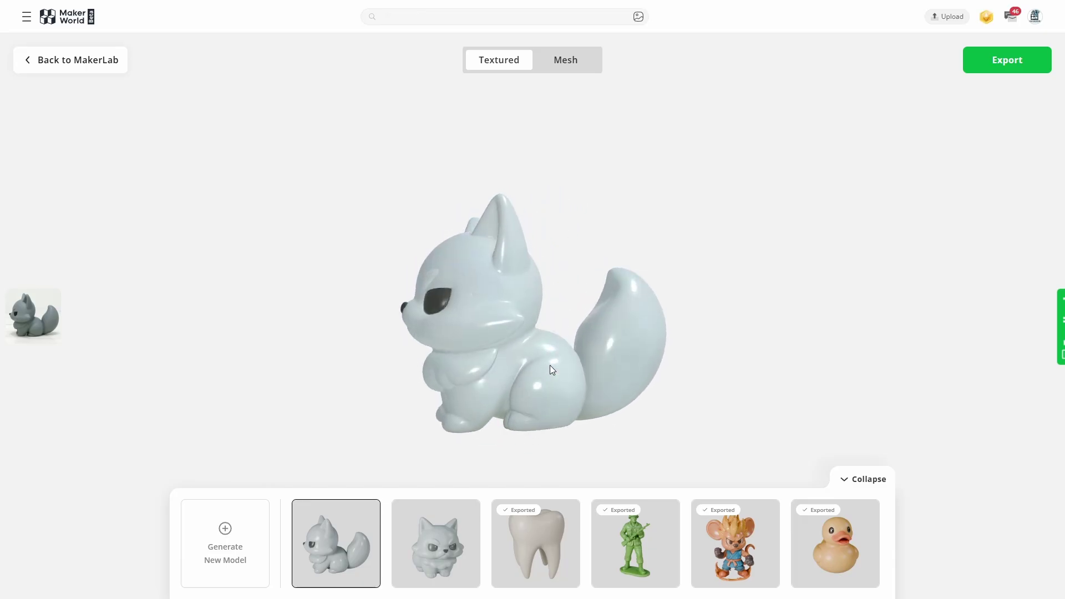
drag(628, 401, 716, 393)
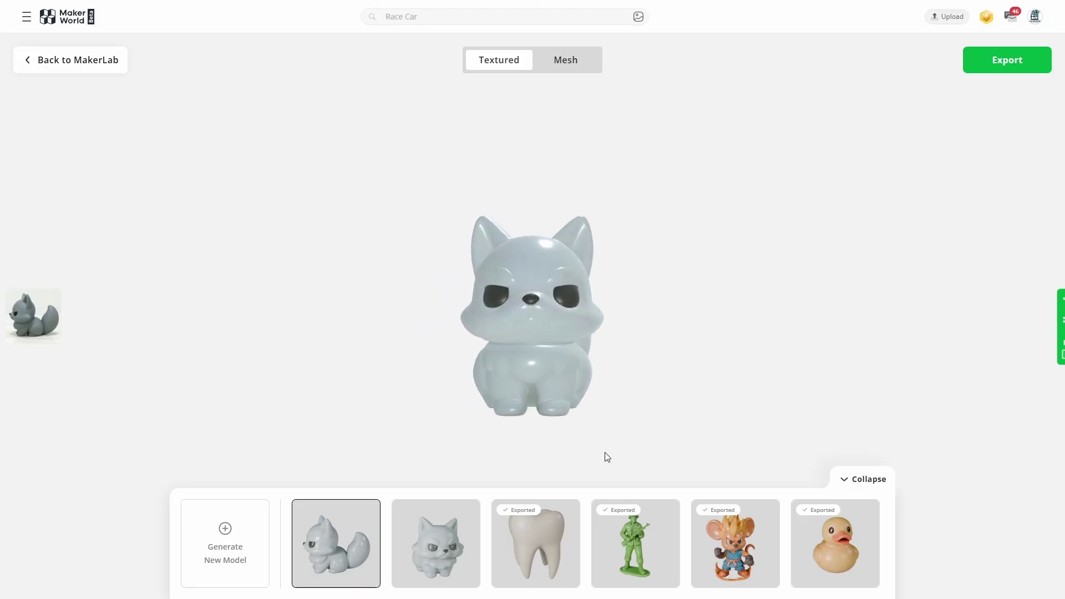
mouse_move(468, 550)
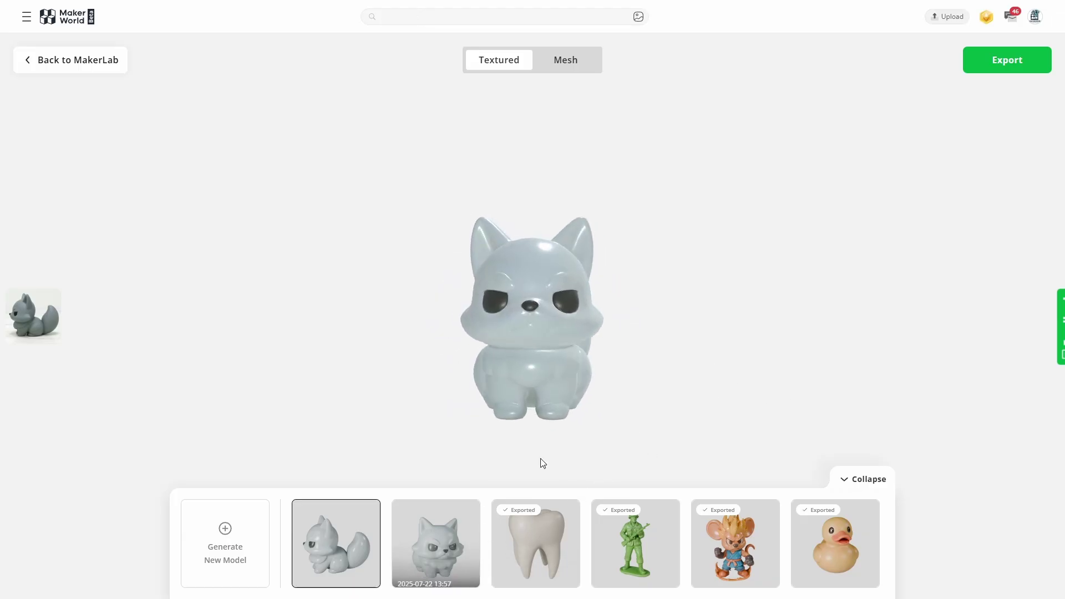
drag(543, 463, 565, 403)
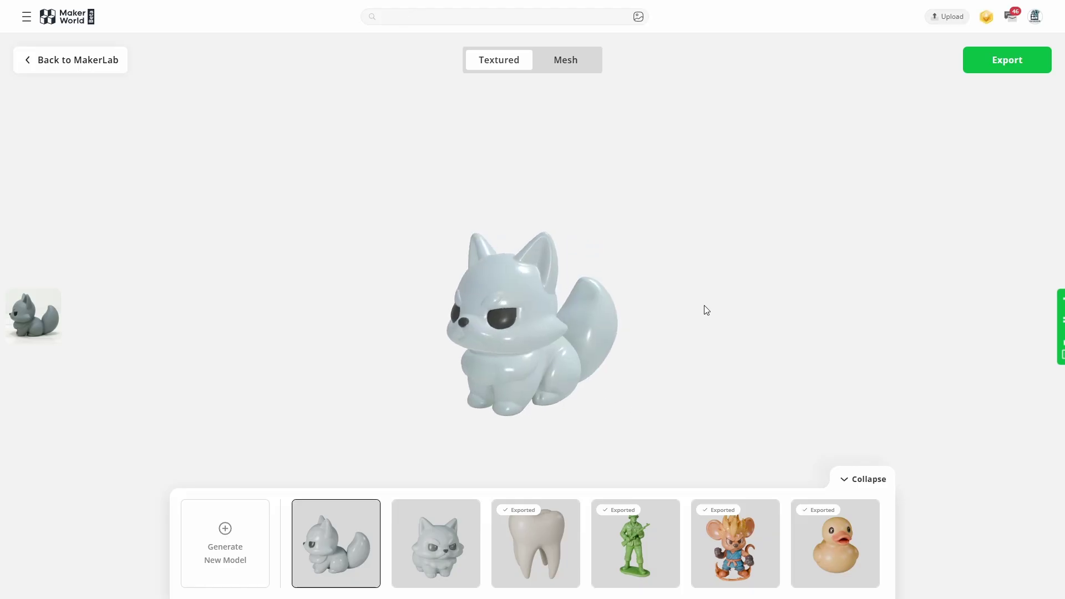
scroll(675, 311, down, 2)
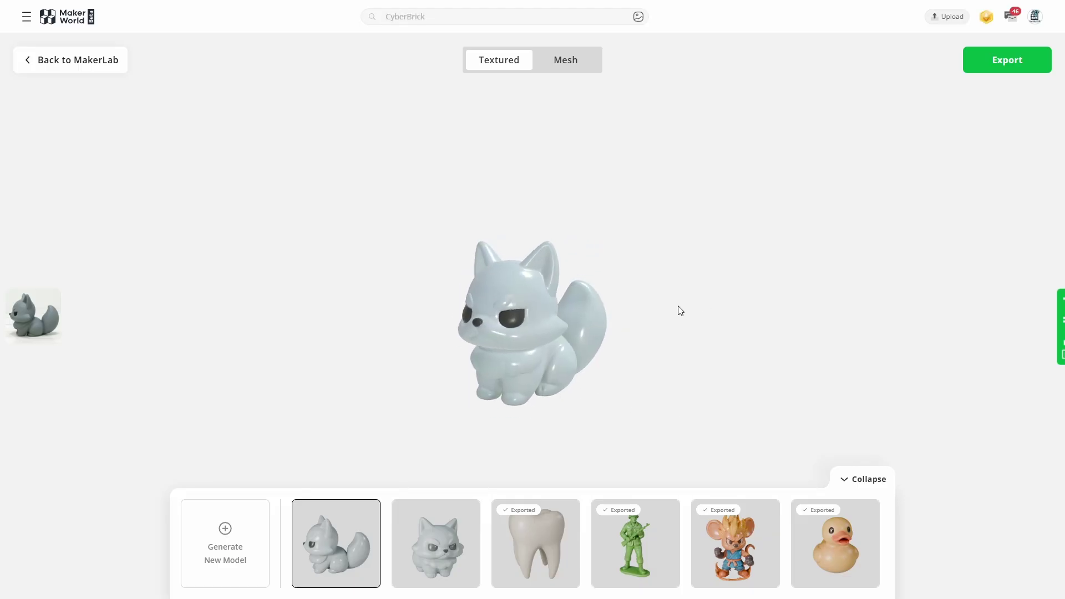
drag(658, 337, 631, 330)
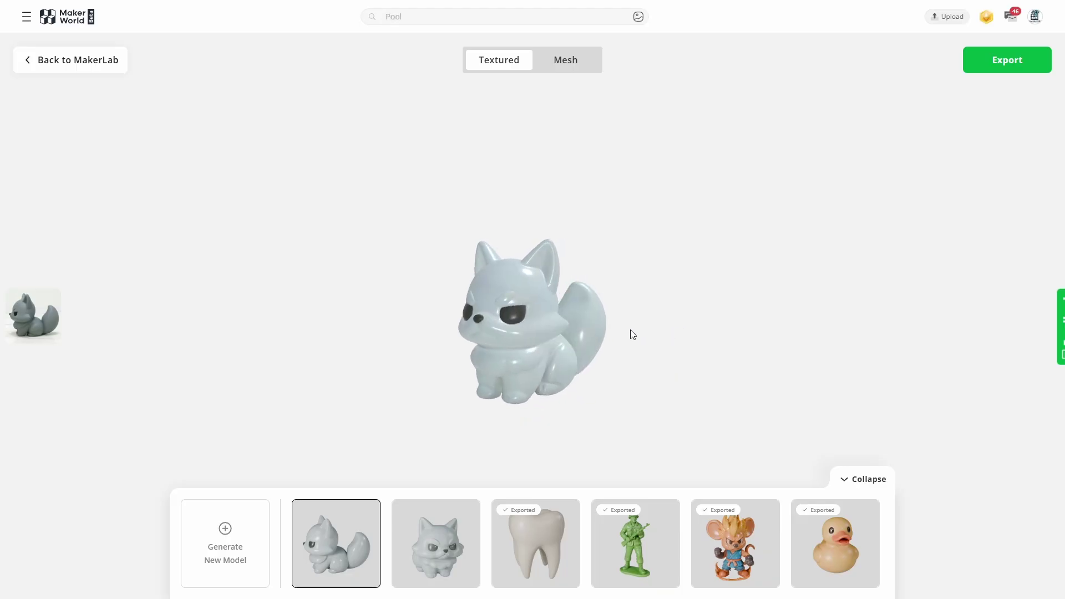